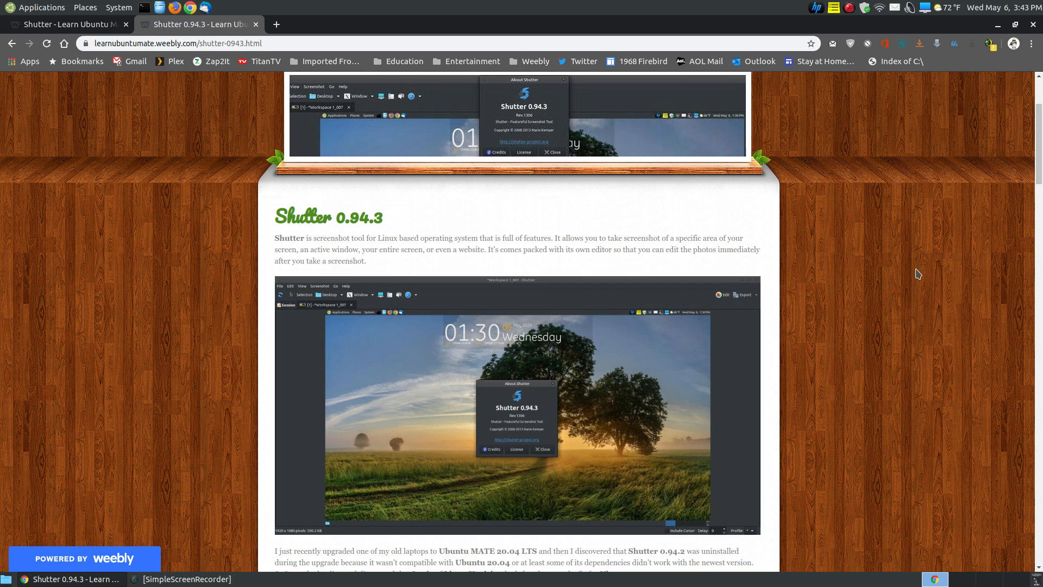
Compare the older Shutter installation page with the Shutter 0.94.3 page, and find the latter's Ubuntu 20.04 installation section
{"action": "scroll", "coordinate": [888, 275], "scroll_direction": "down", "scroll_amount": 1}
{"action": "scroll", "coordinate": [891, 275], "scroll_direction": "up", "scroll_amount": 1}
{"action": "left_click", "coordinate": [68, 27]}
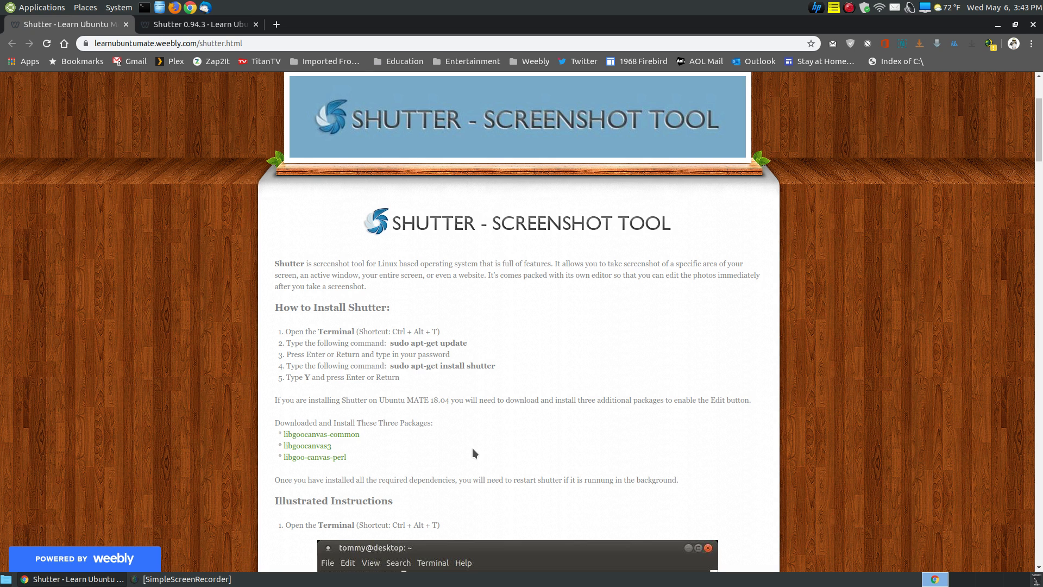
{"action": "key", "text": "ctrl+Tab"}
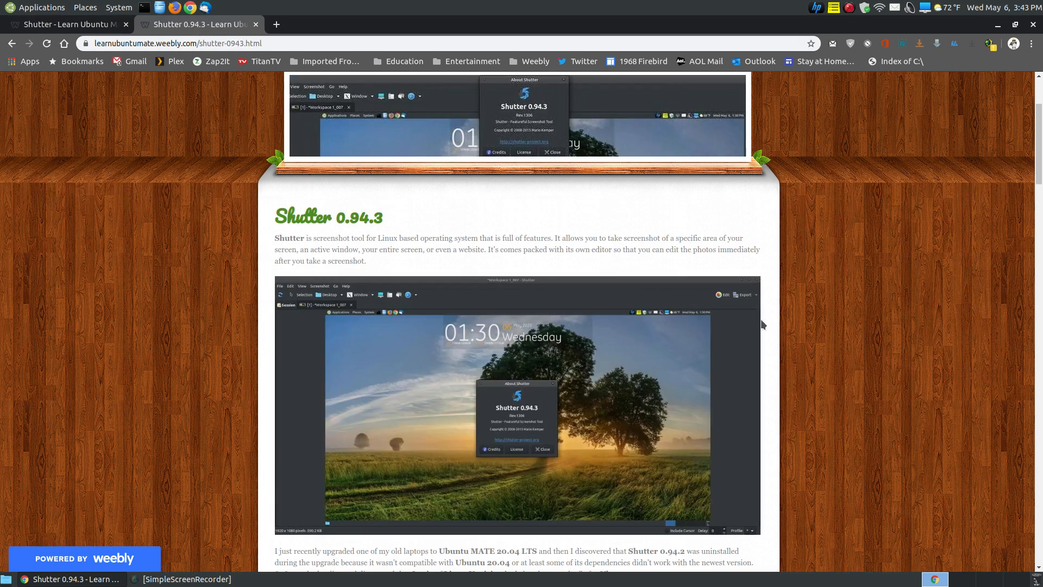
{"action": "scroll", "coordinate": [861, 375], "scroll_direction": "down", "scroll_amount": 4}
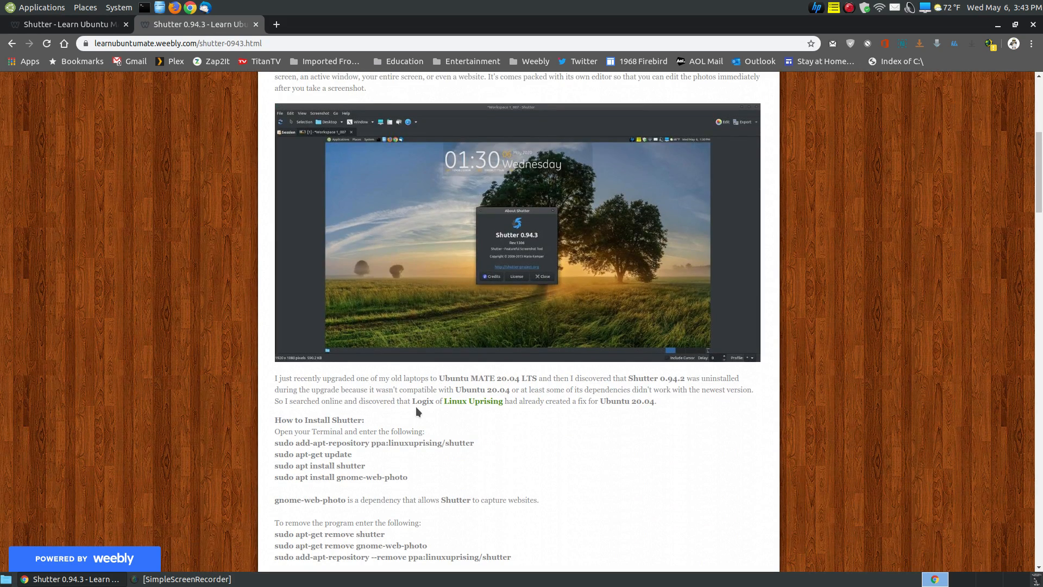
Open the linked Linux Uprising article, examine its Shutter PPA installation commands, and close the article
{"action": "left_click", "coordinate": [465, 405]}
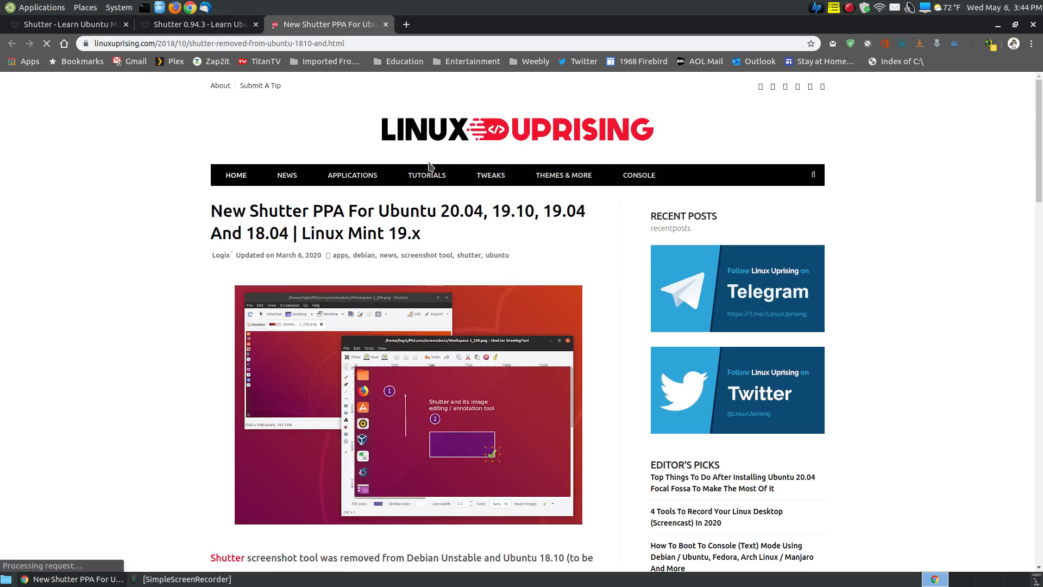
{"action": "scroll", "coordinate": [445, 346], "scroll_direction": "down", "scroll_amount": 3}
{"action": "scroll", "coordinate": [444, 346], "scroll_direction": "down", "scroll_amount": 3}
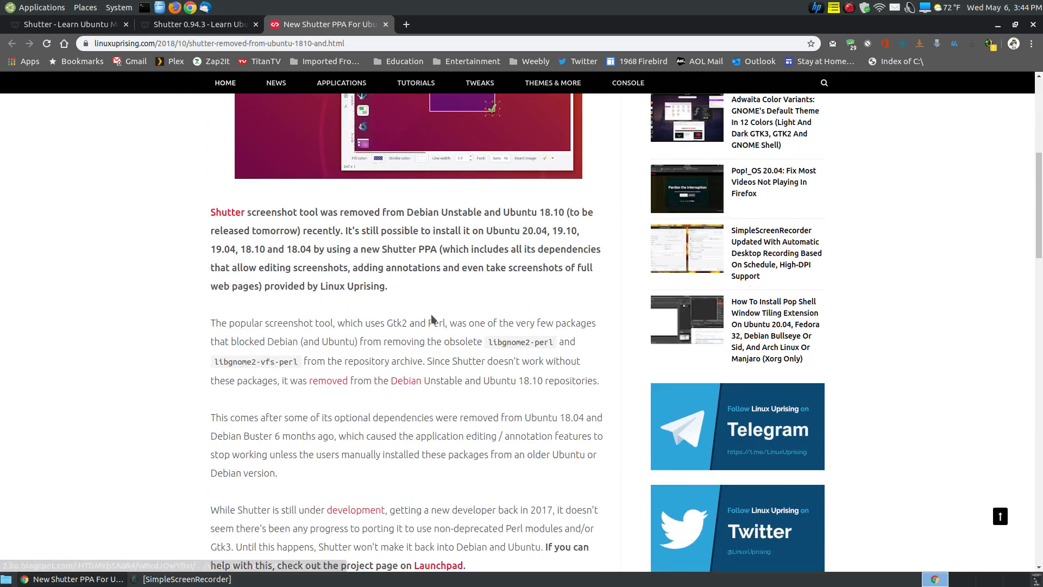
{"action": "scroll", "coordinate": [501, 416], "scroll_direction": "down", "scroll_amount": 2}
{"action": "scroll", "coordinate": [500, 416], "scroll_direction": "down", "scroll_amount": 10}
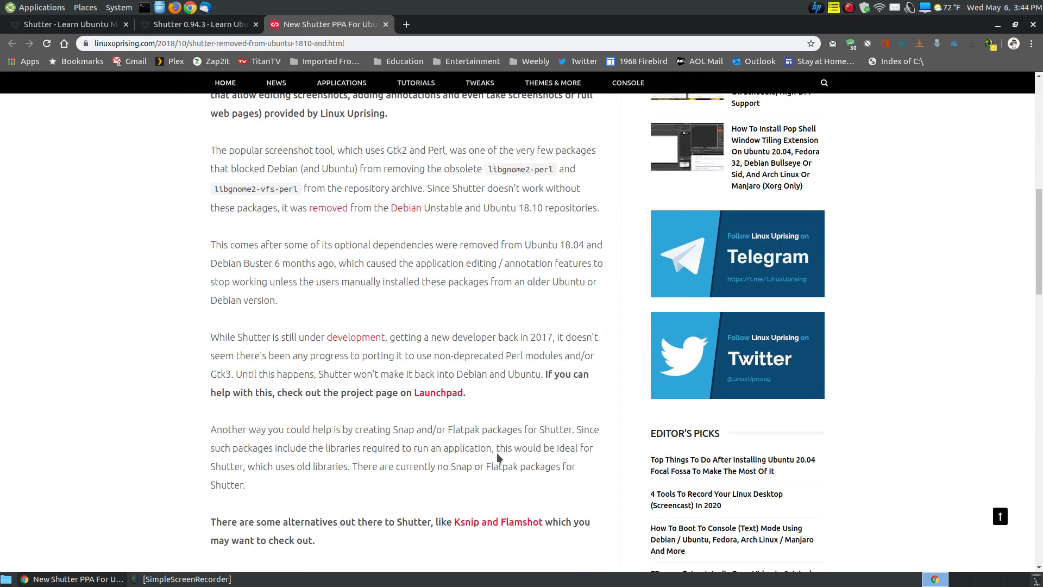
{"action": "scroll", "coordinate": [500, 457], "scroll_direction": "down", "scroll_amount": 5}
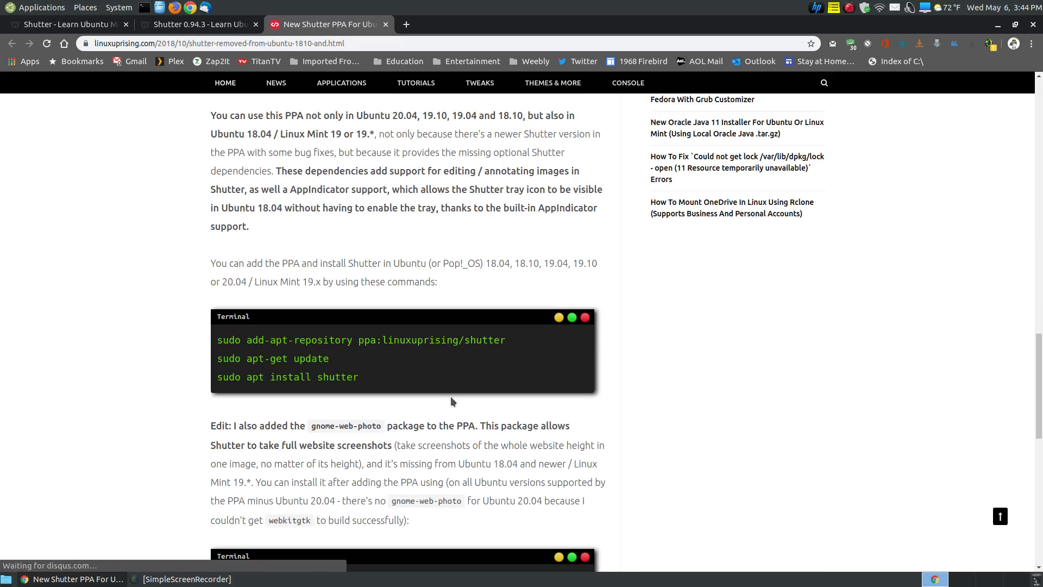
{"action": "left_click", "coordinate": [386, 24]}
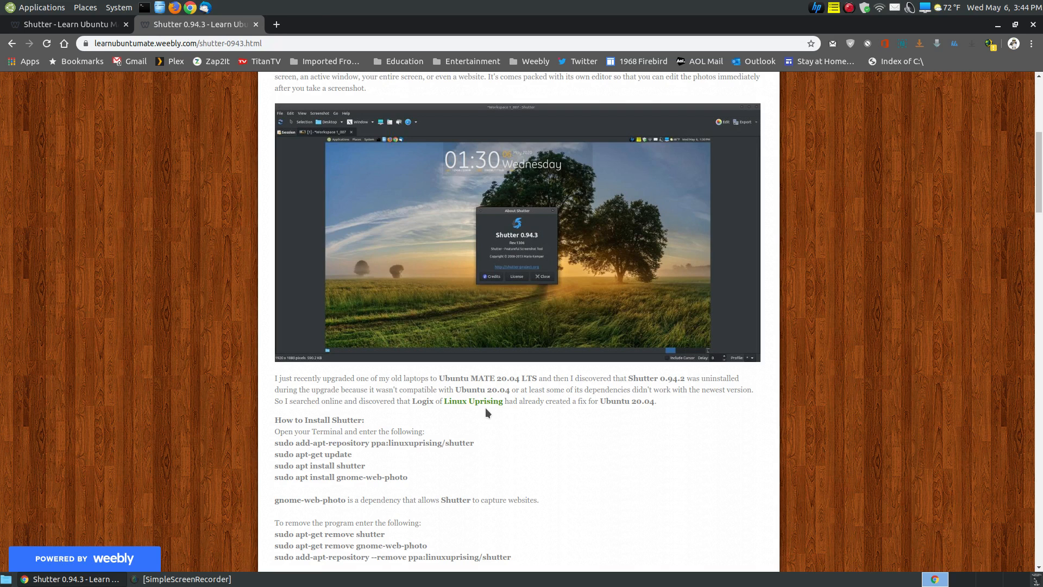
Examine the install and removal commands on the Shutter 0.94.3 page, briefly revisiting the older Shutter page
{"action": "scroll", "coordinate": [676, 462], "scroll_direction": "down", "scroll_amount": 5}
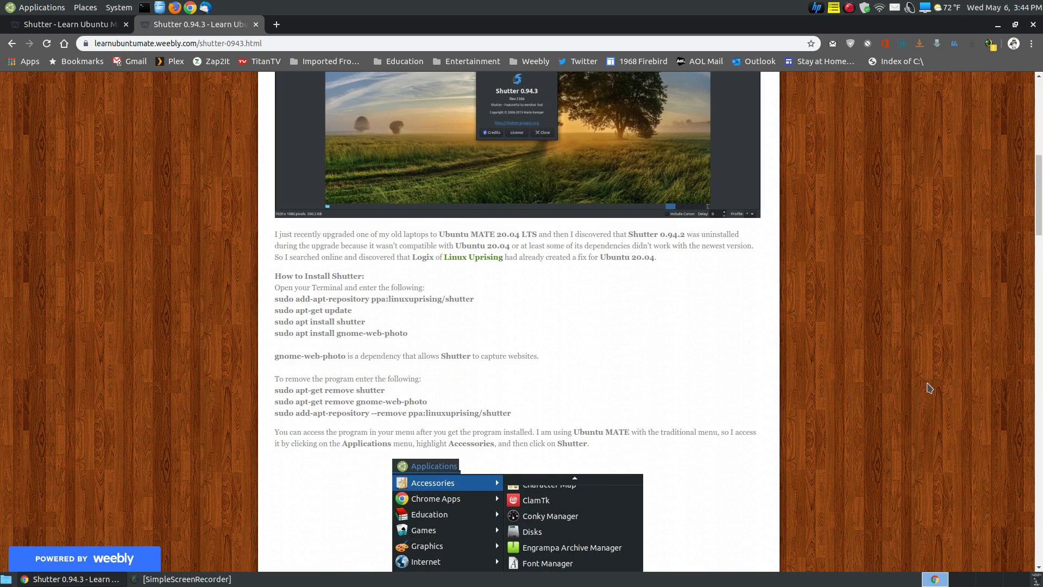
{"action": "left_click_drag", "start_coordinate": [1035, 185], "coordinate": [1036, 122]}
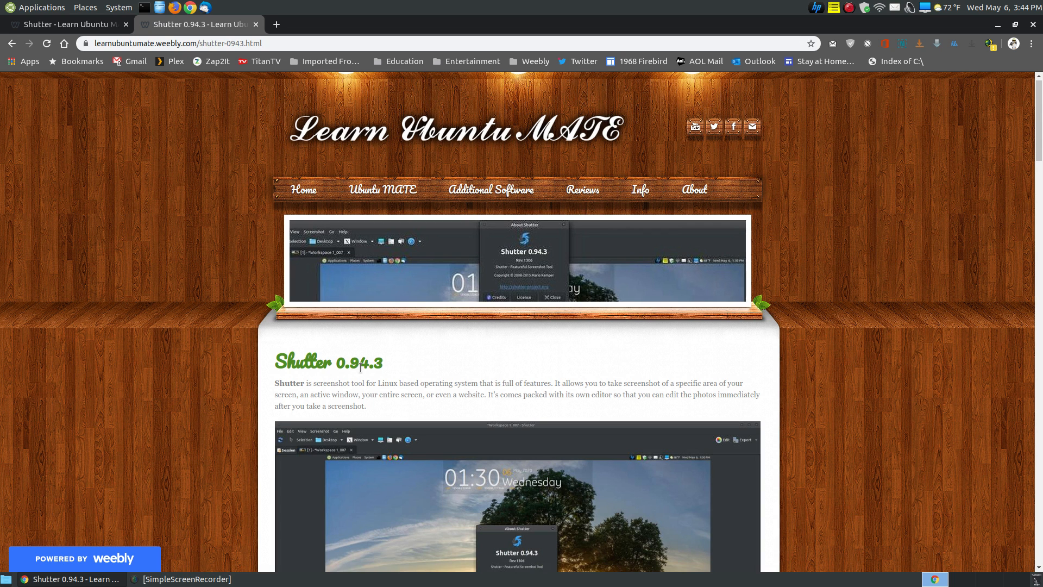
{"action": "left_click", "coordinate": [53, 25]}
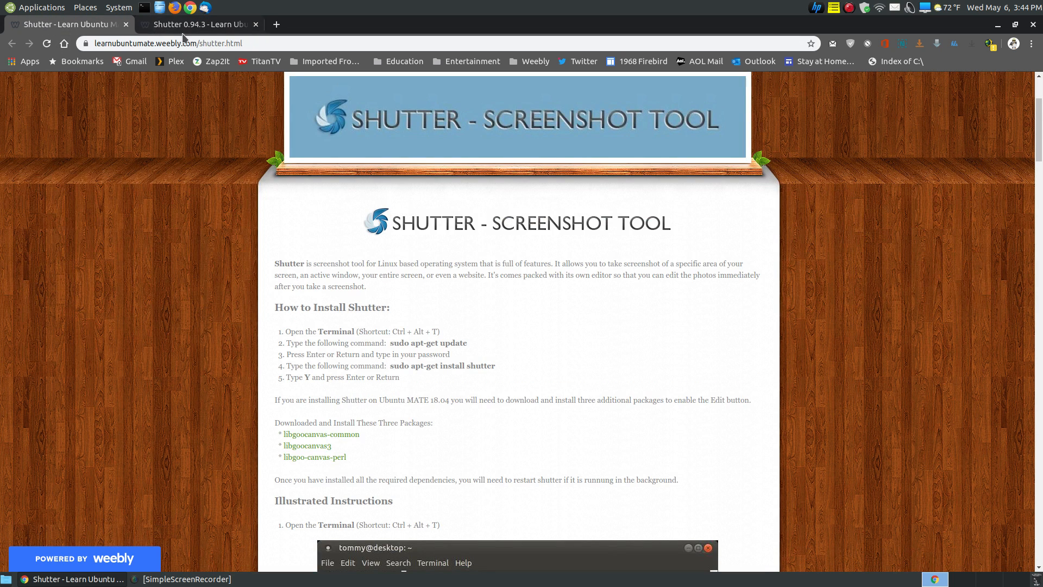
{"action": "left_click", "coordinate": [196, 24]}
{"action": "scroll", "coordinate": [574, 301], "scroll_direction": "down", "scroll_amount": 2}
{"action": "scroll", "coordinate": [574, 301], "scroll_direction": "down", "scroll_amount": 5}
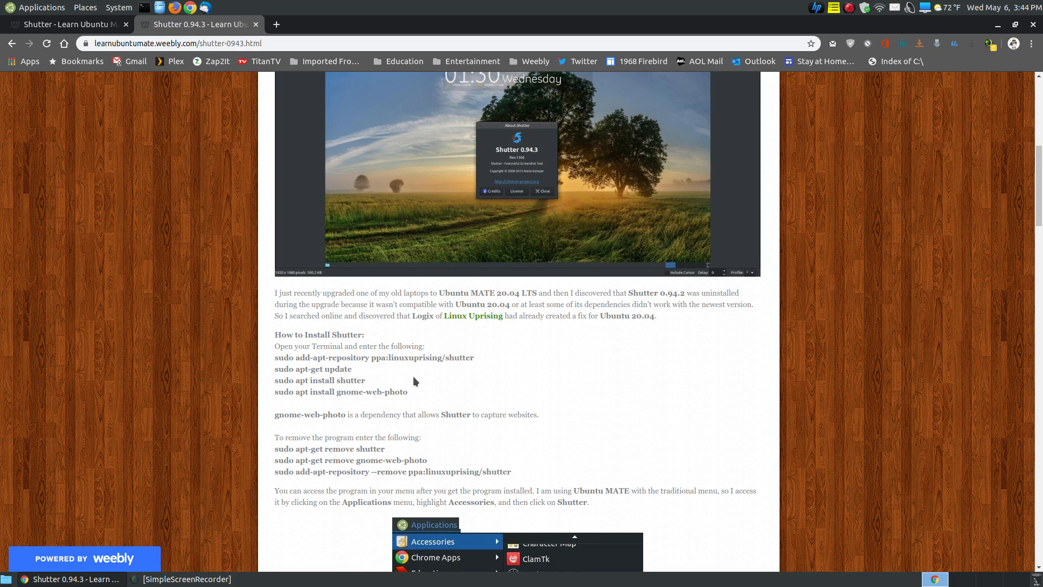
{"action": "scroll", "coordinate": [860, 421], "scroll_direction": "down", "scroll_amount": 3}
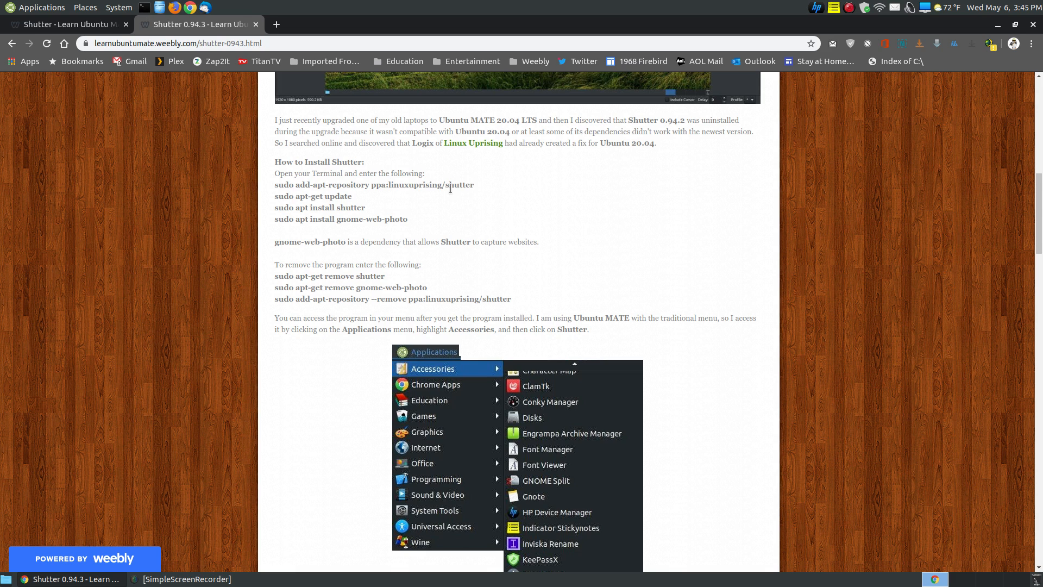
Copy the command "sudo add-apt-repository ppa:linuxuprising/shutter" from the installation instructions
{"action": "left_click_drag", "start_coordinate": [475, 186], "coordinate": [274, 186]}
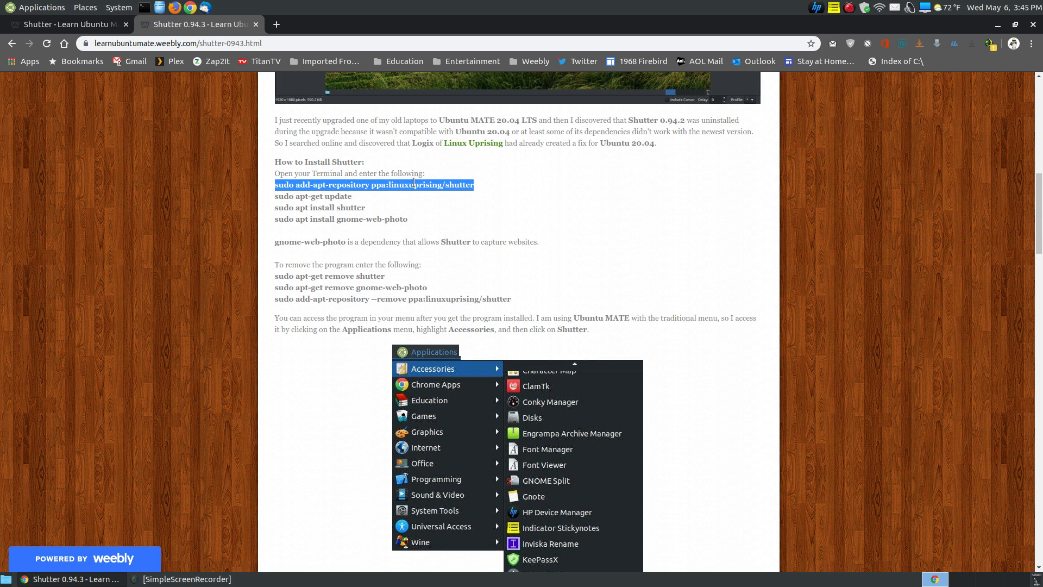
{"action": "right_click", "coordinate": [450, 184]}
{"action": "left_click", "coordinate": [472, 194]}
{"action": "left_click", "coordinate": [235, 130]}
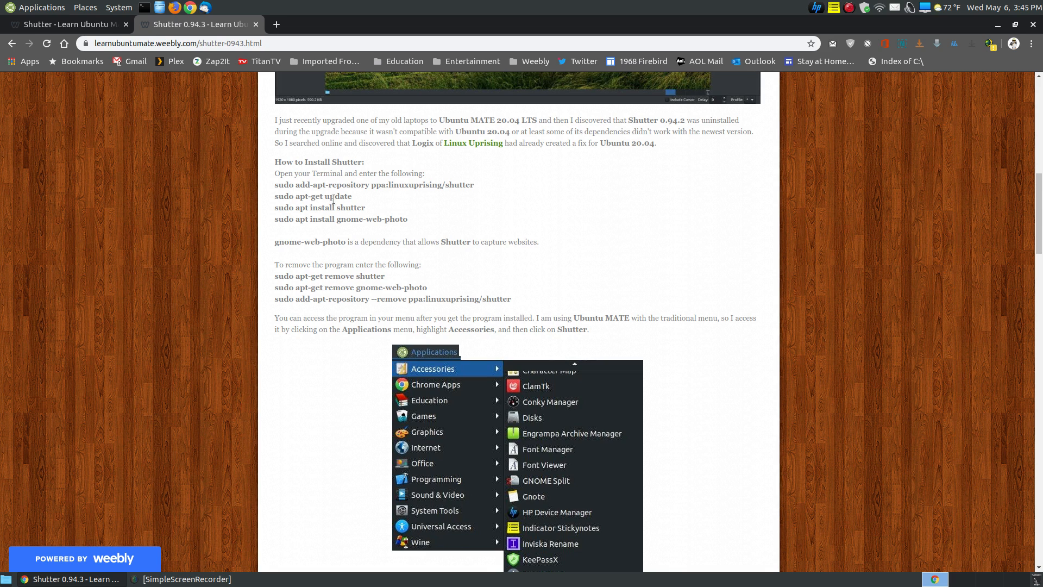
Copy the command "sudo apt-get update" from the installation instructions
{"action": "left_click_drag", "start_coordinate": [354, 197], "coordinate": [274, 197]}
{"action": "right_click", "coordinate": [288, 198]}
{"action": "left_click", "coordinate": [367, 209]}
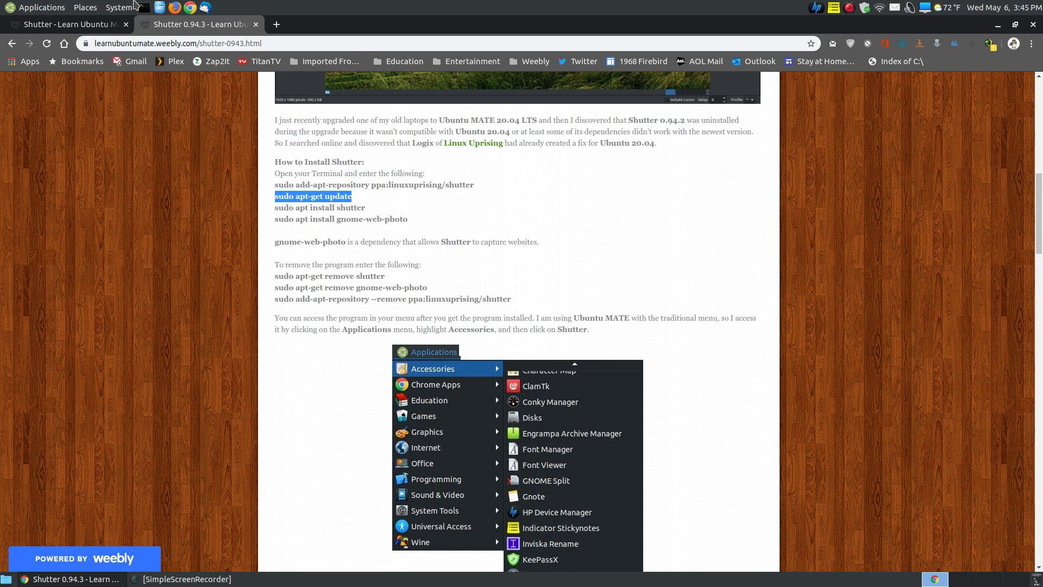
{"action": "left_click", "coordinate": [360, 200]}
Copy the command "sudo apt install shutter" from the installation instructions
{"action": "left_click_drag", "start_coordinate": [367, 208], "coordinate": [275, 209]}
{"action": "right_click", "coordinate": [298, 212]}
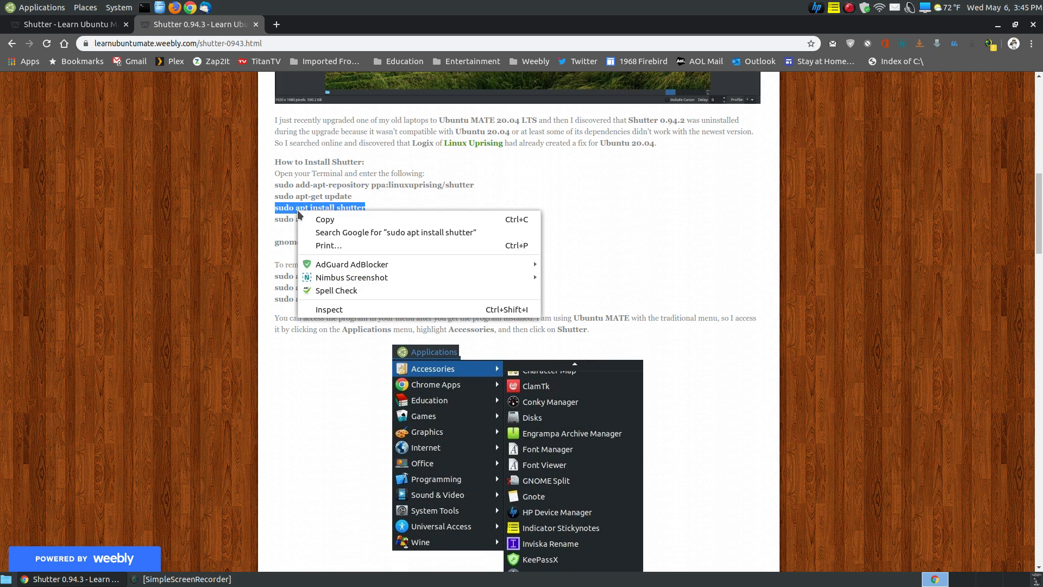
{"action": "left_click", "coordinate": [323, 219]}
{"action": "left_click", "coordinate": [323, 206]}
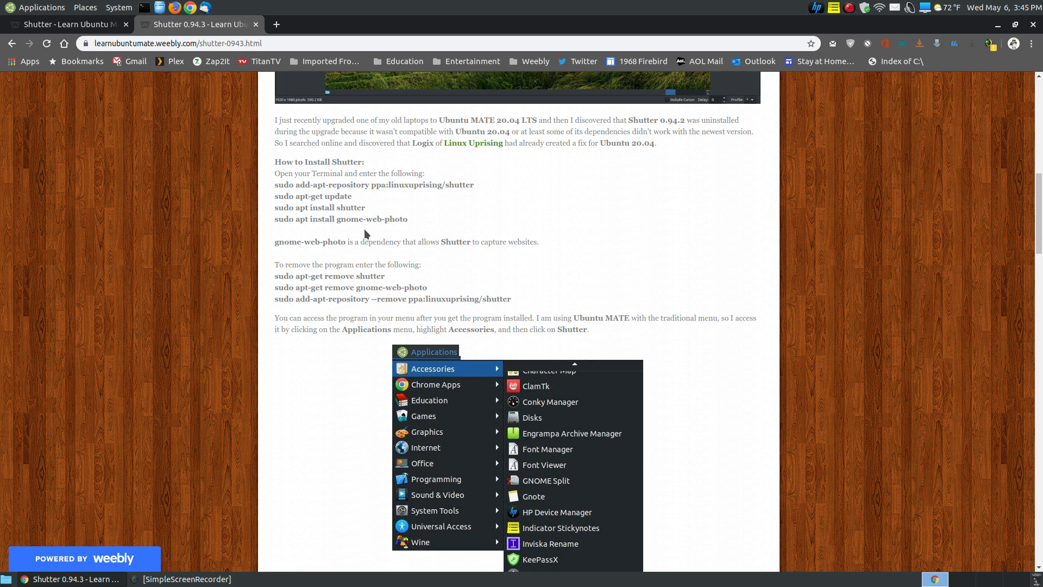
Copy the command "sudo apt install gnome-web-photo" from the installation instructions
{"action": "left_click_drag", "start_coordinate": [406, 219], "coordinate": [260, 221]}
{"action": "right_click", "coordinate": [322, 220]}
{"action": "left_click", "coordinate": [337, 229]}
{"action": "left_click", "coordinate": [389, 207]}
Examine the page's illustrated instructions for launching Shutter and using its system tray icon
{"action": "scroll", "coordinate": [906, 342], "scroll_direction": "down", "scroll_amount": 4}
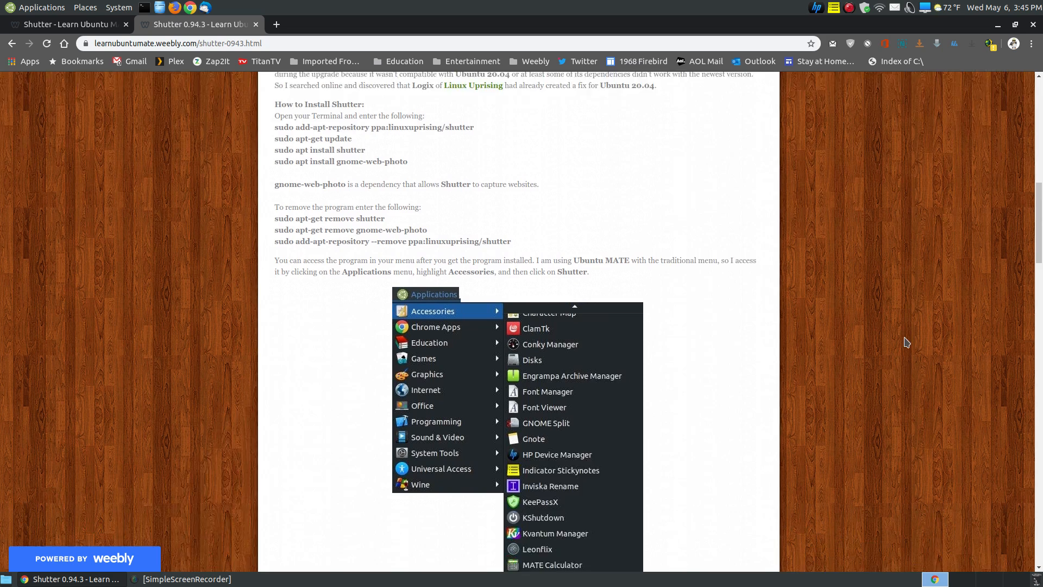
{"action": "scroll", "coordinate": [906, 342], "scroll_direction": "down", "scroll_amount": 3}
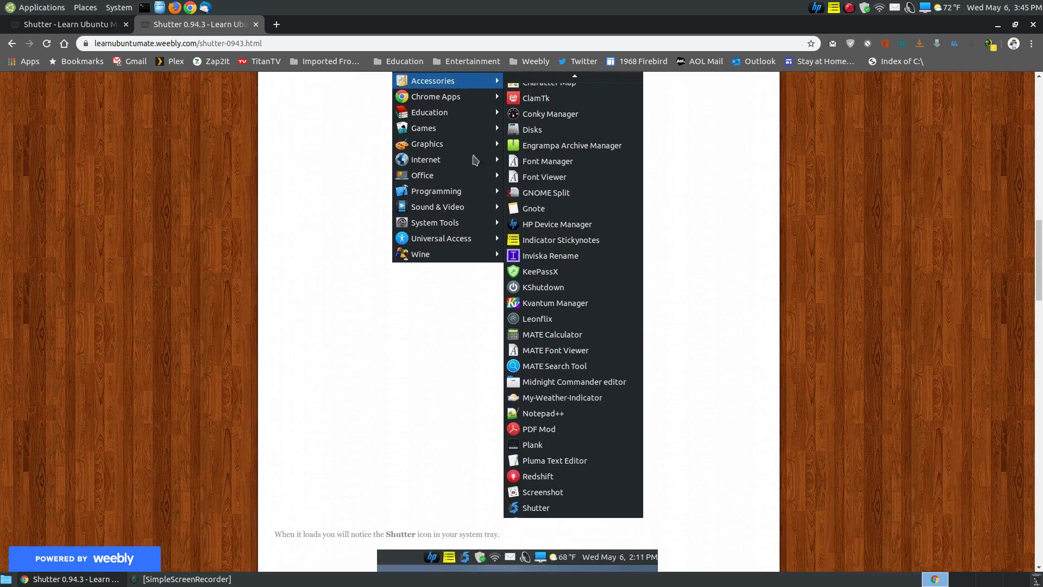
{"action": "scroll", "coordinate": [600, 417], "scroll_direction": "up", "scroll_amount": 2}
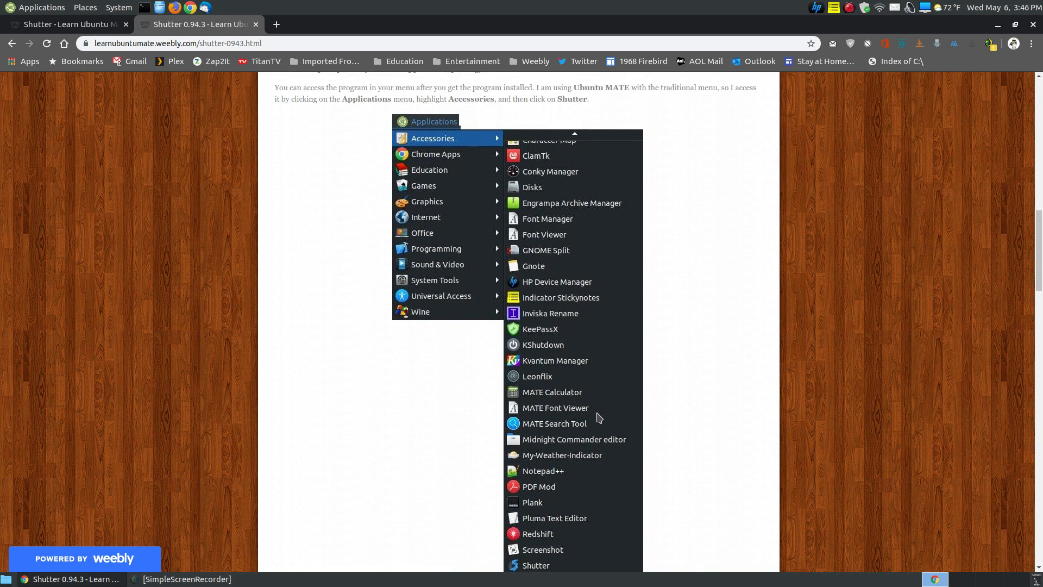
{"action": "scroll", "coordinate": [599, 417], "scroll_direction": "down", "scroll_amount": 3}
{"action": "scroll", "coordinate": [466, 145], "scroll_direction": "up", "scroll_amount": 2}
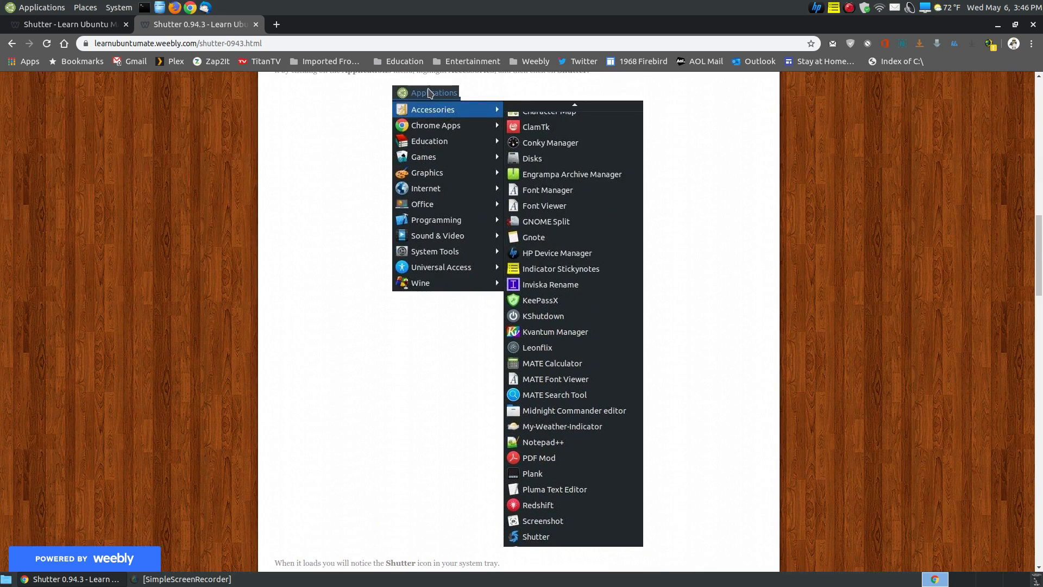
{"action": "scroll", "coordinate": [598, 268], "scroll_direction": "down", "scroll_amount": 4}
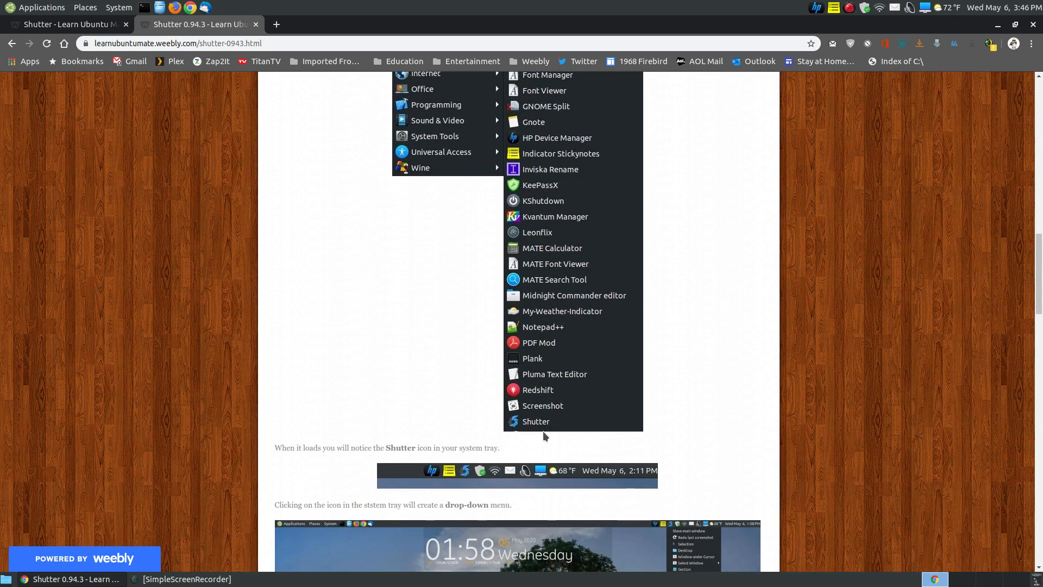
{"action": "scroll", "coordinate": [945, 369], "scroll_direction": "down", "scroll_amount": 8}
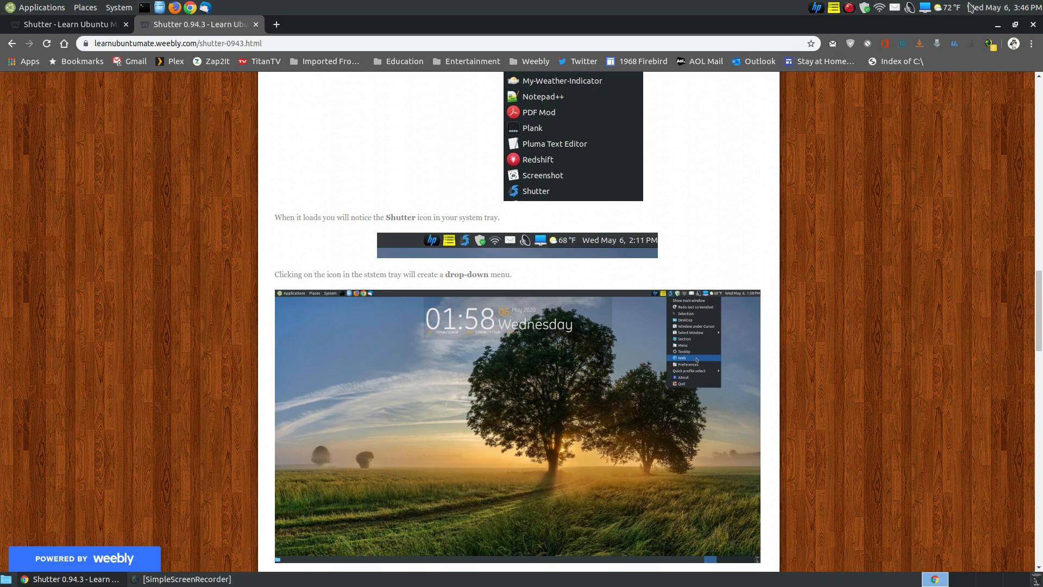
Launch Shutter from the installed accessories
{"action": "left_click", "coordinate": [41, 7]}
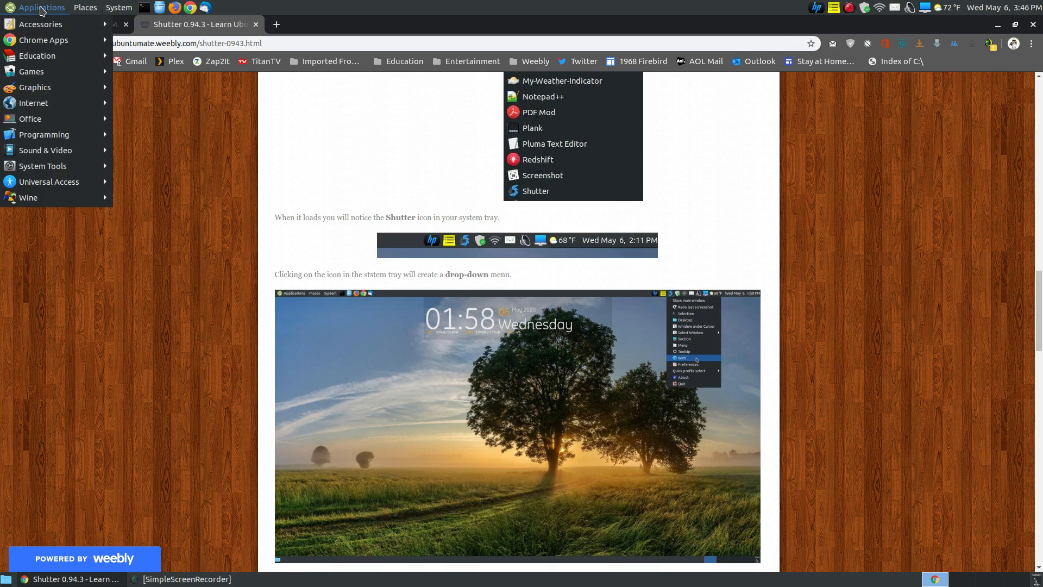
{"action": "mouse_move", "coordinate": [50, 23]}
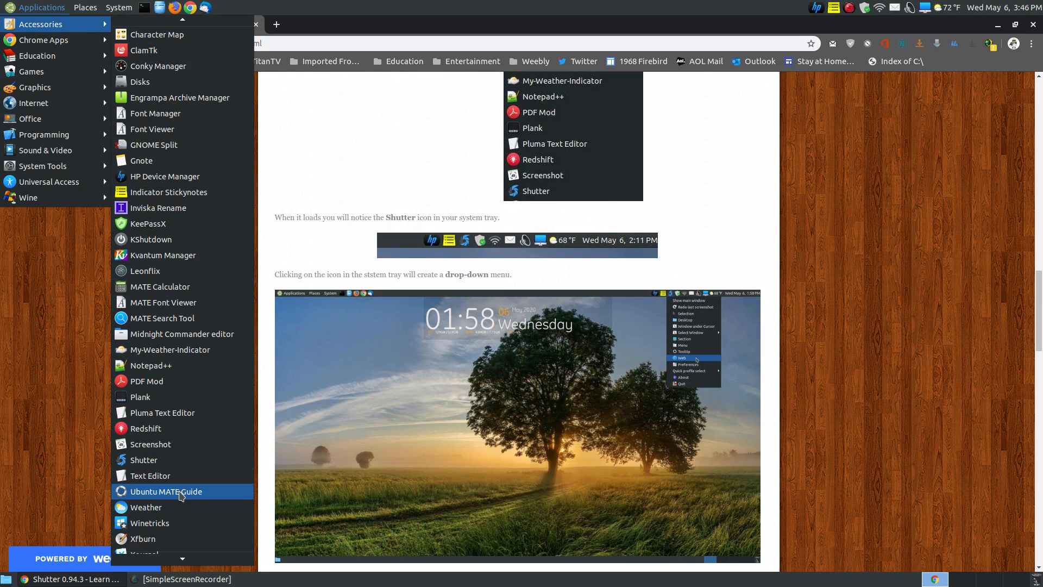
{"action": "left_click", "coordinate": [144, 459]}
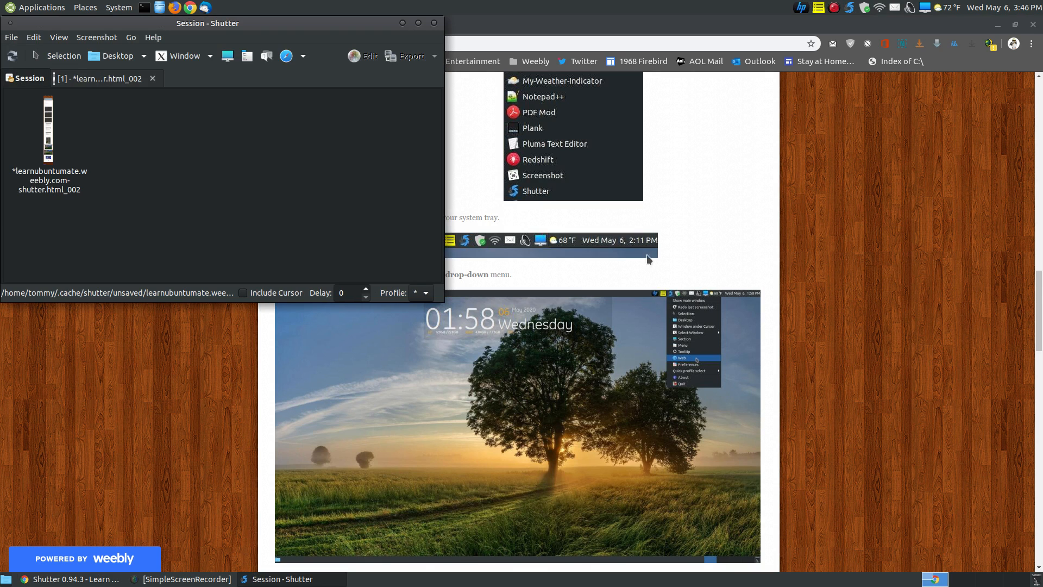
Remove the learnubuntumate web page screenshot from the Shutter session and close the session window
{"action": "left_click", "coordinate": [153, 78]}
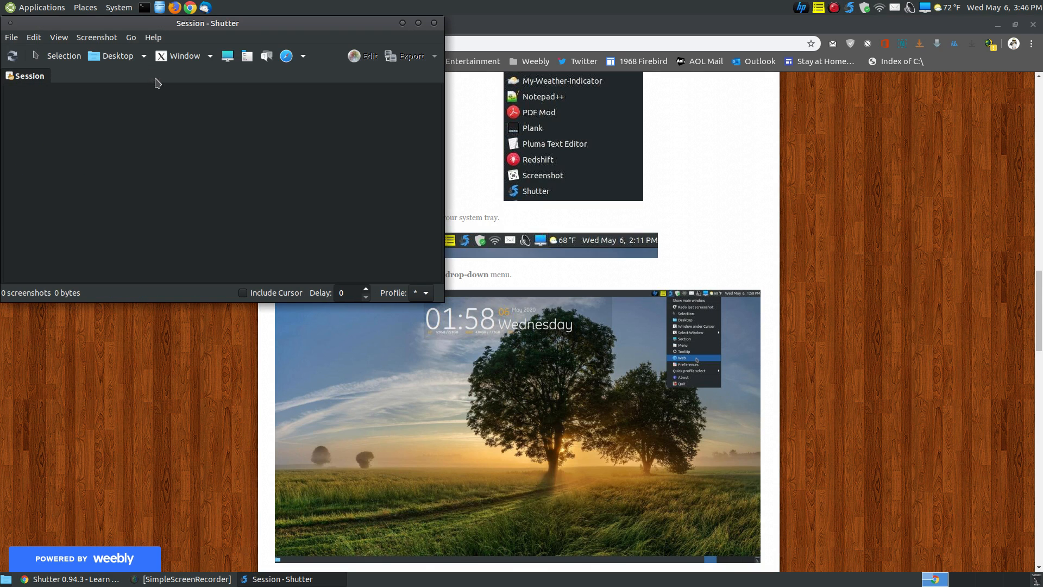
{"action": "left_click", "coordinate": [433, 24]}
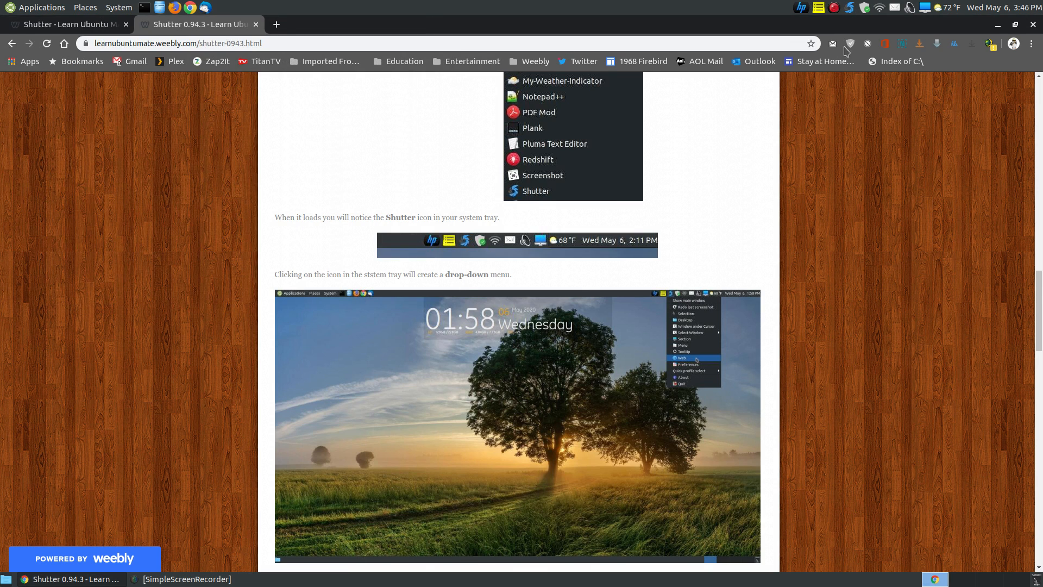
Inspect Shutter's system tray commands alongside the guide's instructions for capturing a website and editing the image
{"action": "left_click", "coordinate": [850, 9]}
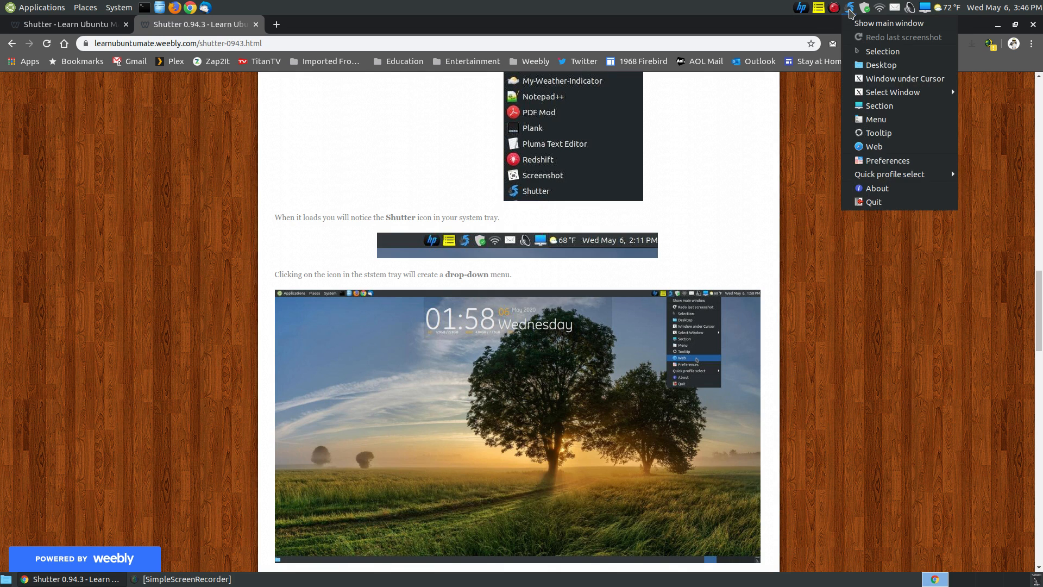
{"action": "left_click", "coordinate": [816, 14]}
{"action": "scroll", "coordinate": [895, 237], "scroll_direction": "down", "scroll_amount": 15}
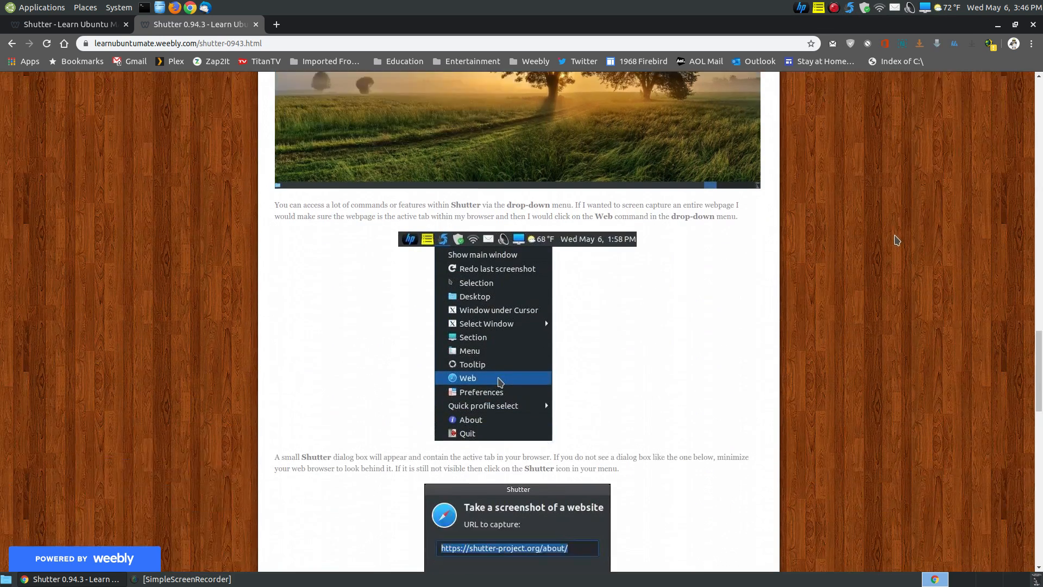
{"action": "left_click", "coordinate": [850, 8]}
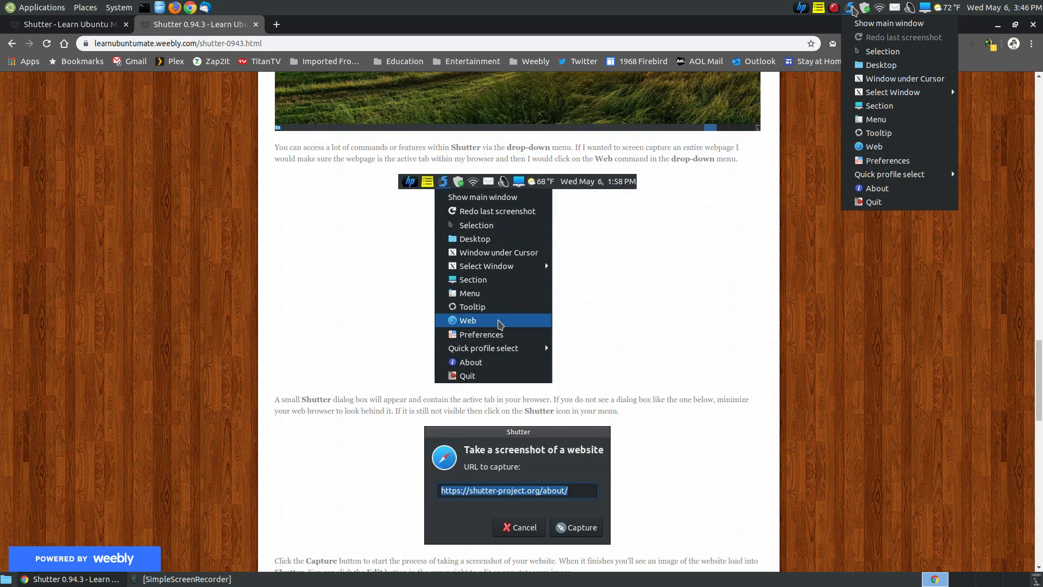
{"action": "left_click", "coordinate": [732, 4]}
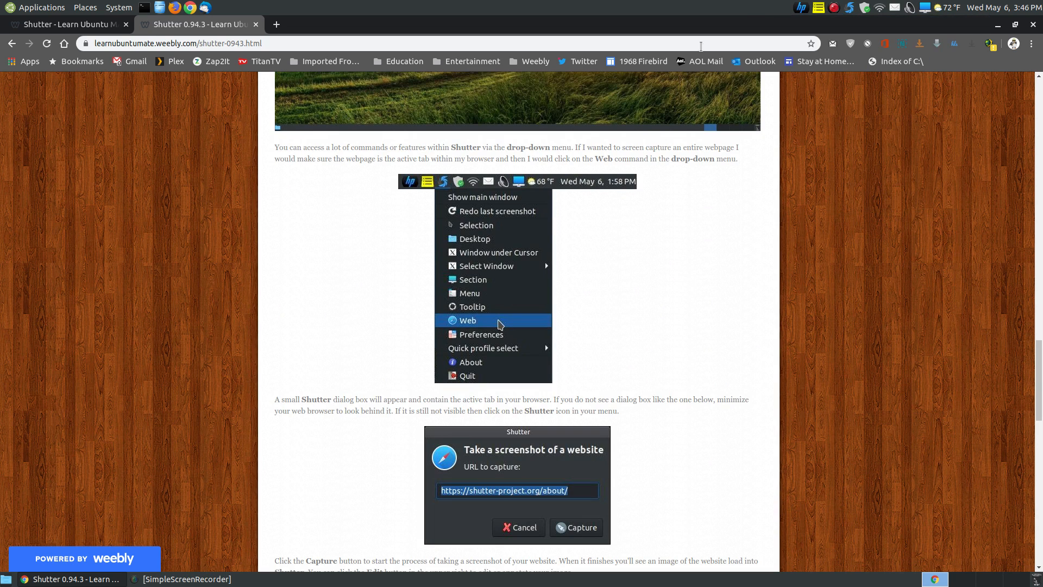
{"action": "scroll", "coordinate": [901, 278], "scroll_direction": "down", "scroll_amount": 7}
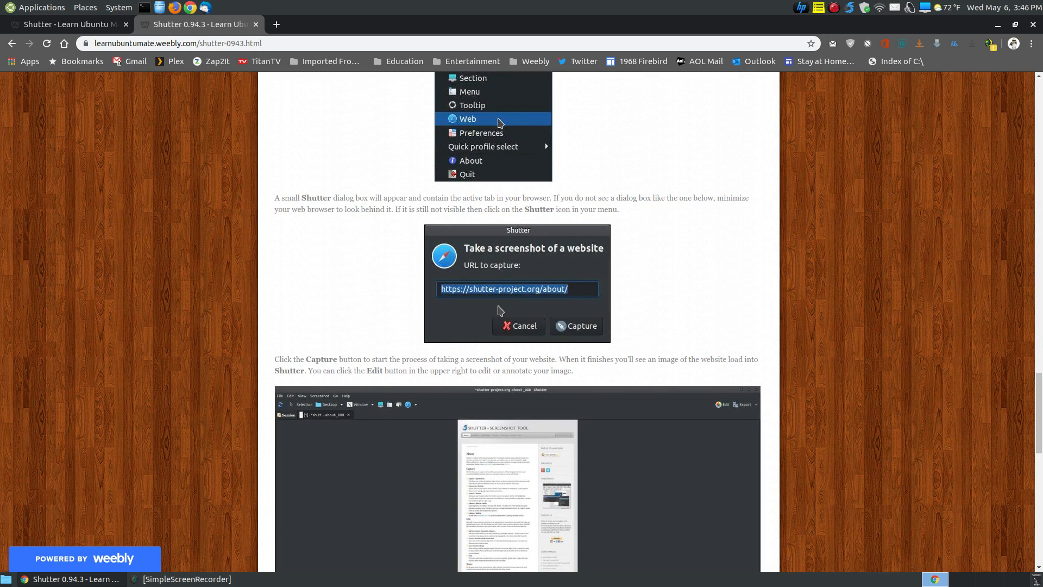
{"action": "scroll", "coordinate": [870, 337], "scroll_direction": "down", "scroll_amount": 10}
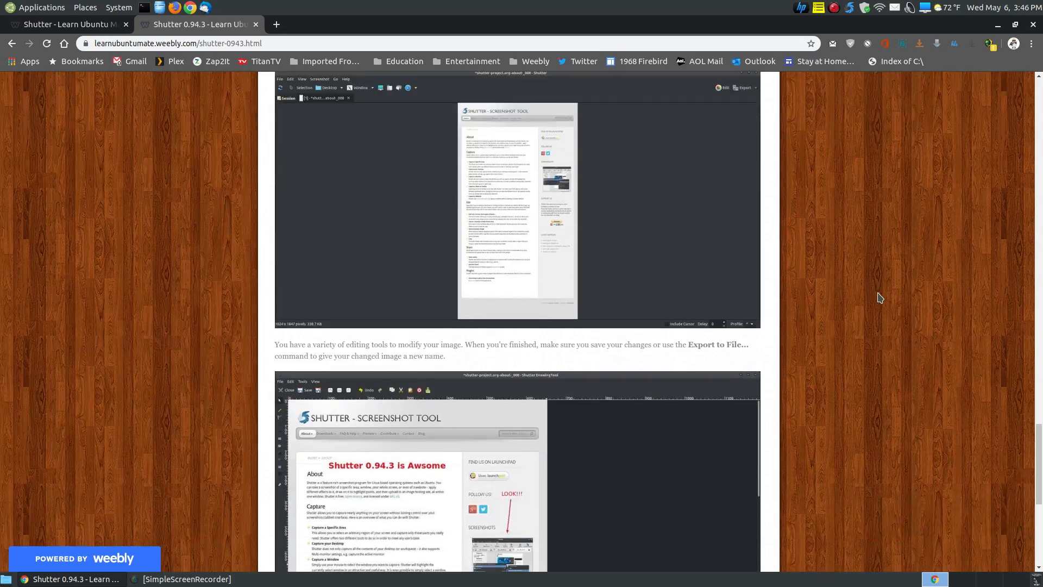
Copy the web address of the Shutter 0.94.3 guide page
{"action": "scroll", "coordinate": [880, 297], "scroll_direction": "down", "scroll_amount": 4}
{"action": "mouse_move", "coordinate": [1039, 508]}
{"action": "left_mouse_down"}
{"action": "mouse_move", "coordinate": [1040, 547]}
{"action": "mouse_move", "coordinate": [1040, 189]}
{"action": "mouse_move", "coordinate": [1042, 408]}
{"action": "left_mouse_up"}
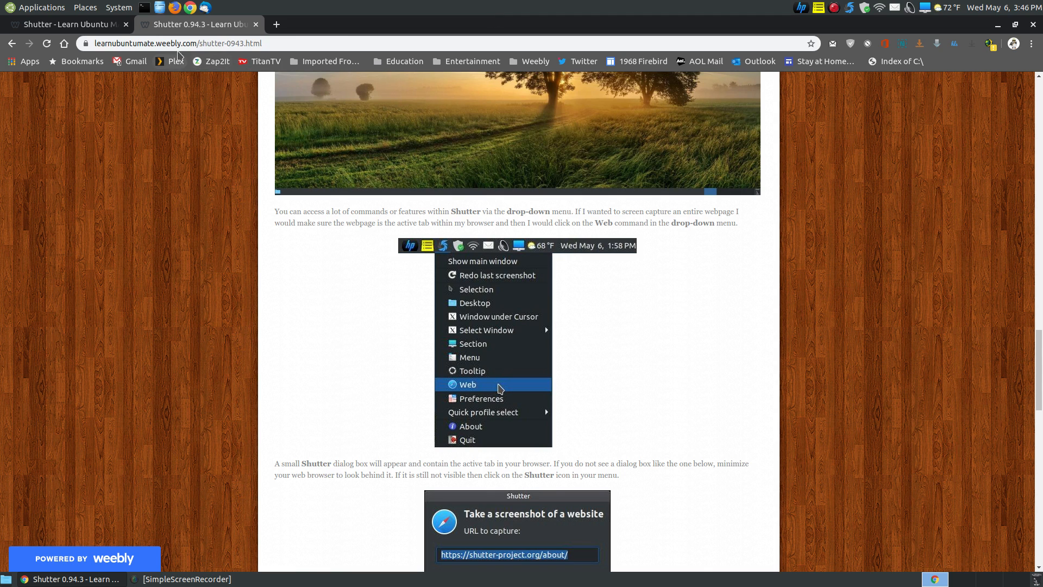
{"action": "left_click", "coordinate": [167, 41]}
{"action": "right_click", "coordinate": [167, 42]}
{"action": "left_click", "coordinate": [203, 100]}
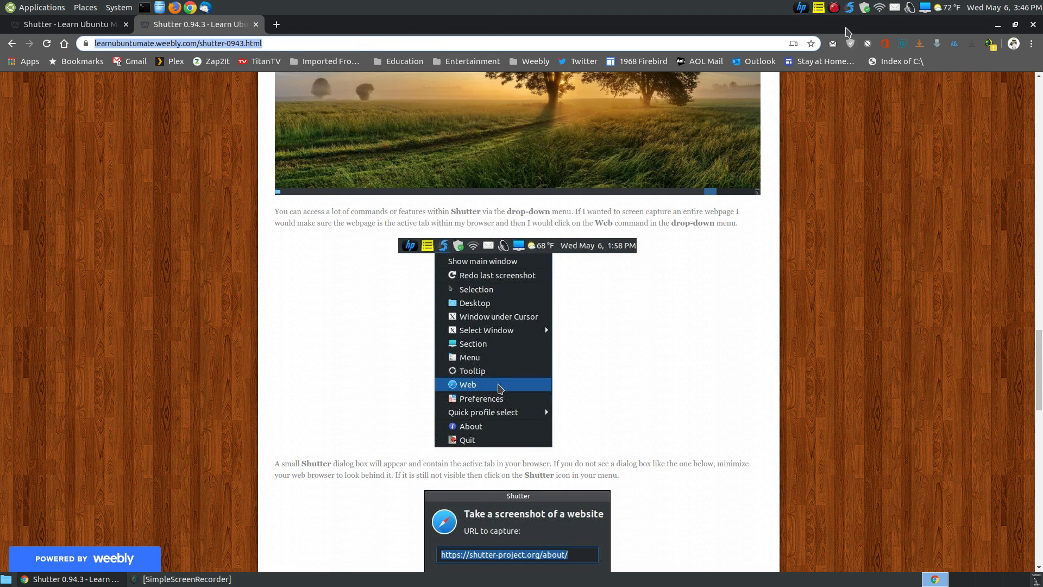
Take a Shutter website capture of learnubuntumate.weebly.com/shutter-0943.html, minimizing the browser to reach the capture dialog
{"action": "left_click", "coordinate": [850, 12]}
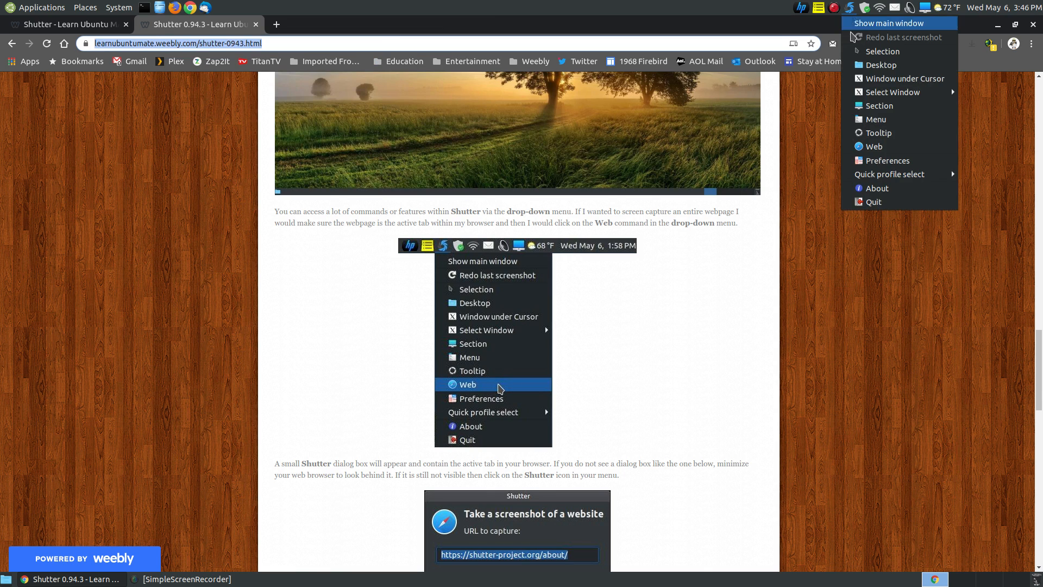
{"action": "left_click", "coordinate": [875, 147]}
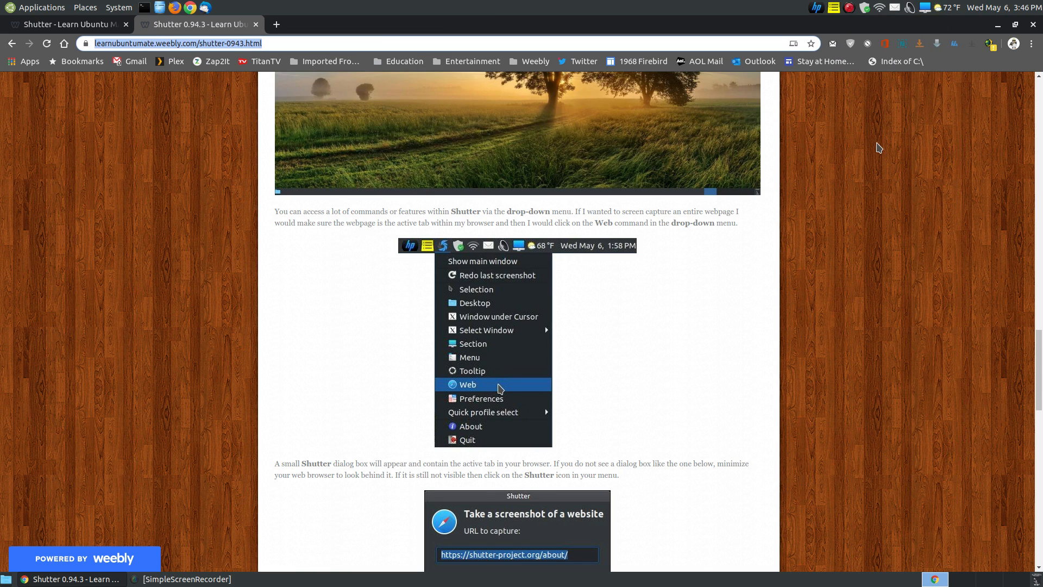
{"action": "left_click", "coordinate": [999, 25]}
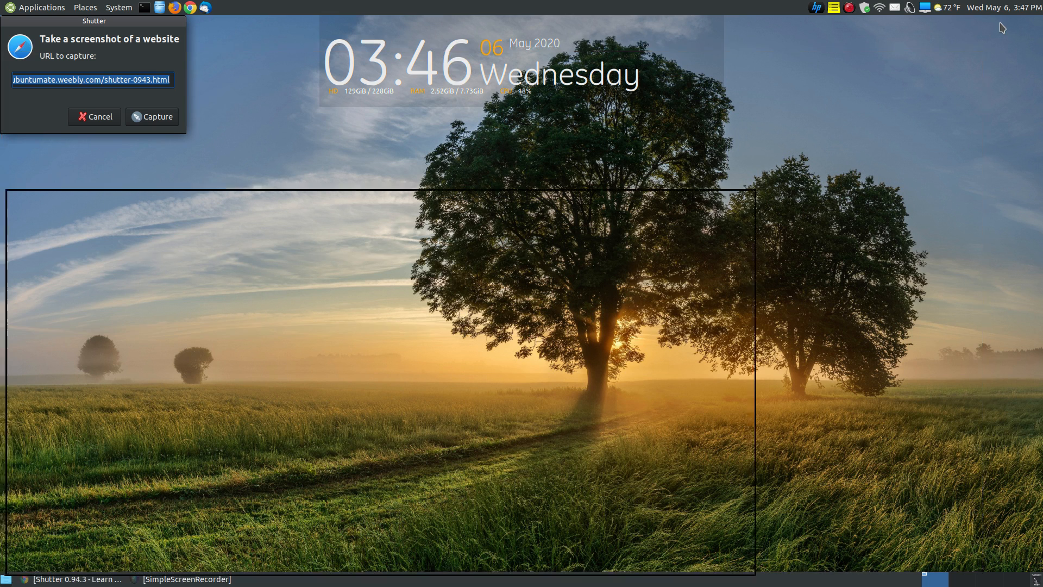
{"action": "left_click_drag", "start_coordinate": [95, 25], "coordinate": [535, 186]}
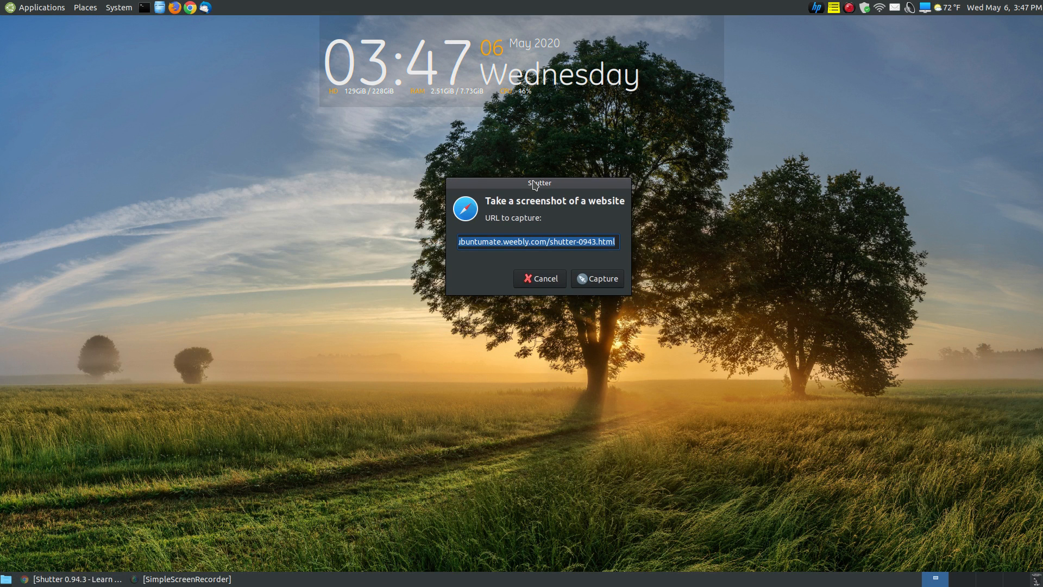
{"action": "left_click", "coordinate": [613, 285]}
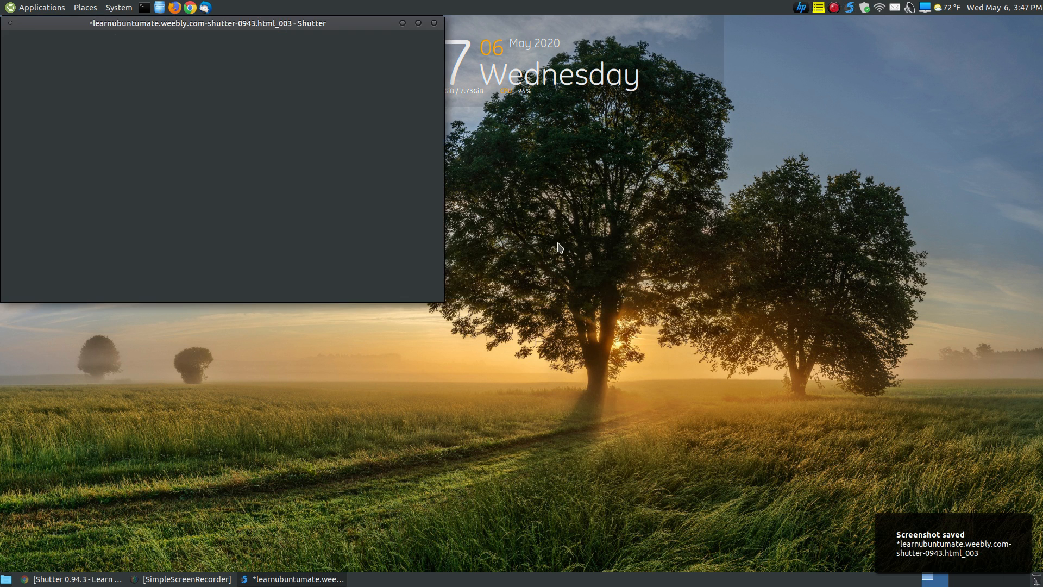
Maximize the Shutter window and enlarge the captured web page until its text is readable, viewing it from the page header
{"action": "left_click_drag", "start_coordinate": [265, 26], "coordinate": [619, 130]}
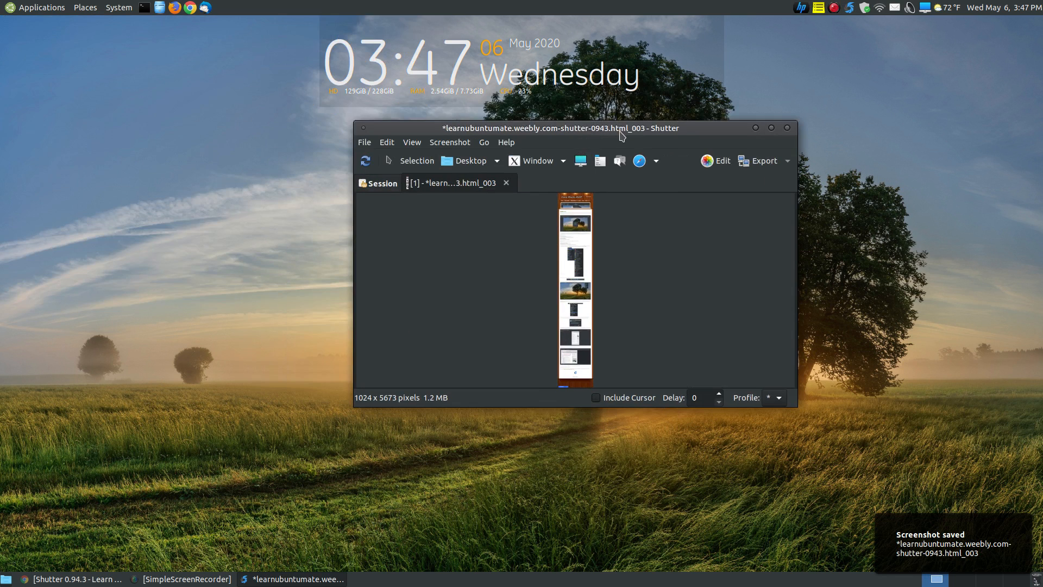
{"action": "left_click", "coordinate": [771, 128]}
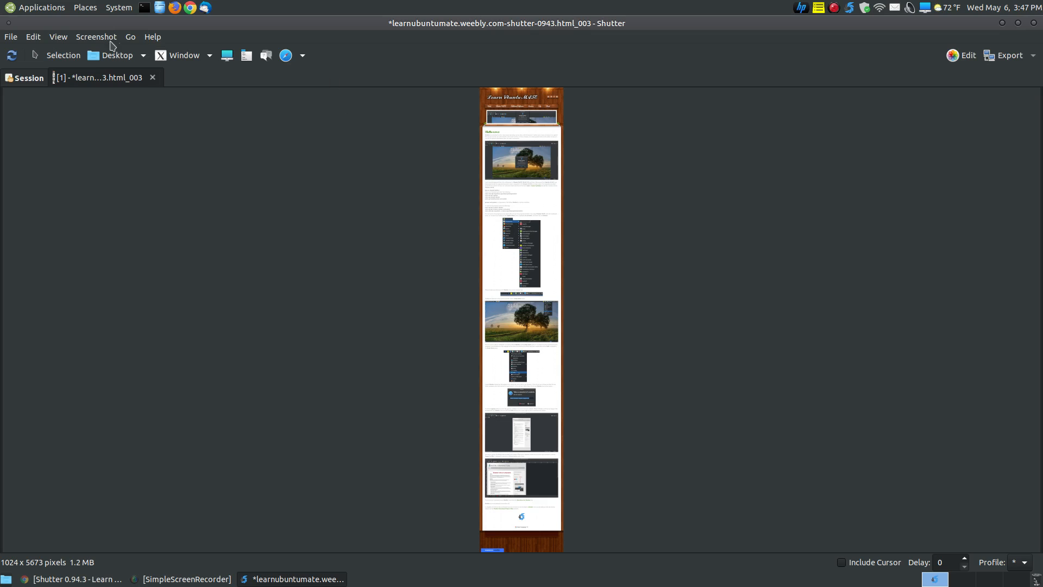
{"action": "left_click", "coordinate": [59, 36]}
{"action": "left_click", "coordinate": [69, 64]}
{"action": "left_click", "coordinate": [58, 37]}
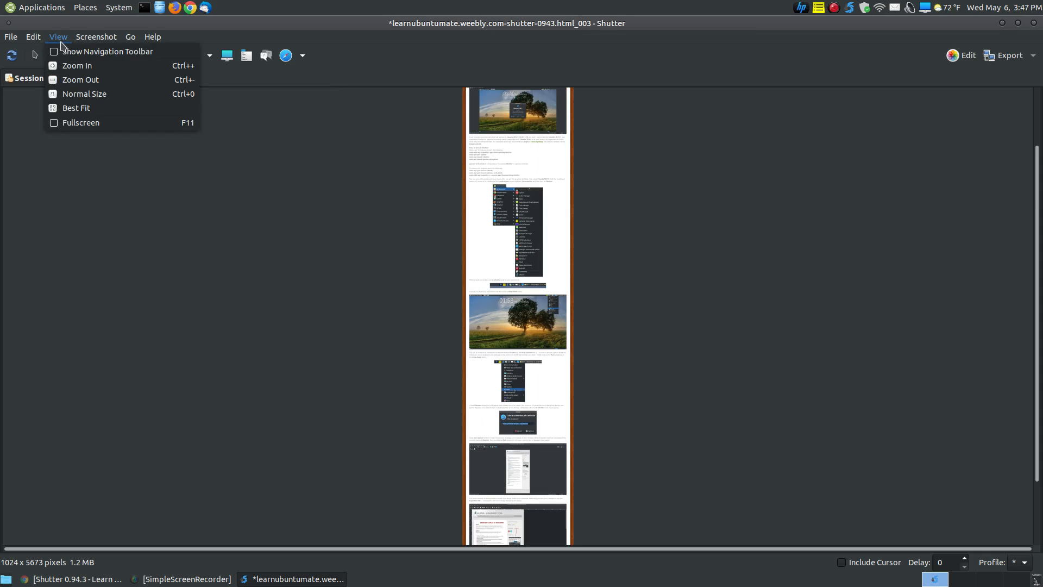
{"action": "left_click", "coordinate": [69, 65]}
{"action": "left_click", "coordinate": [58, 36]}
{"action": "left_click", "coordinate": [69, 64]}
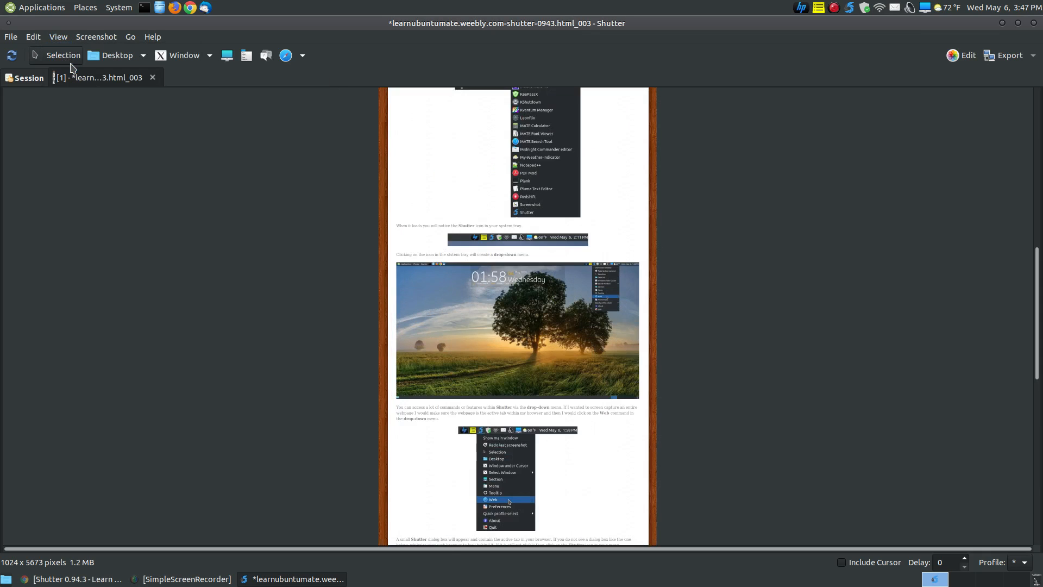
{"action": "left_click", "coordinate": [58, 36]}
{"action": "left_click", "coordinate": [67, 63]}
{"action": "left_click", "coordinate": [58, 37]}
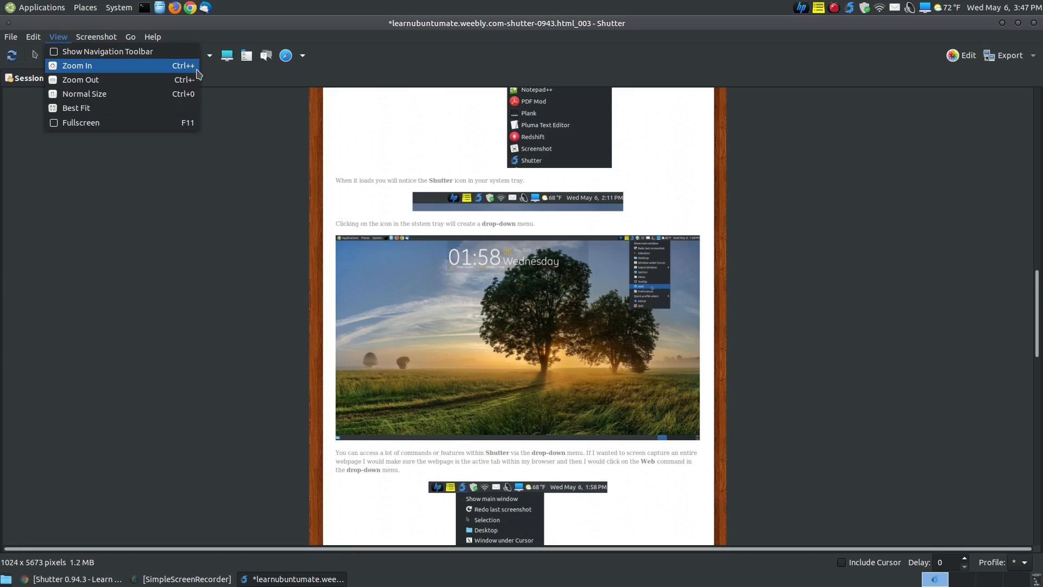
{"action": "left_click", "coordinate": [168, 66]}
{"action": "left_click_drag", "start_coordinate": [1039, 296], "coordinate": [1041, 109]}
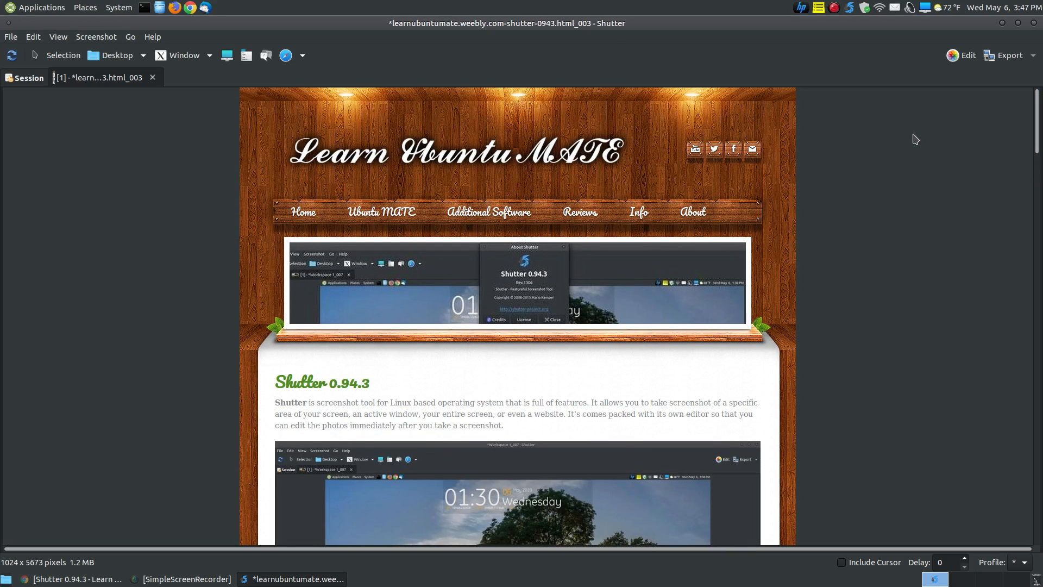
Open the captured page for editing and add the text "Cool program" just above the Shutter 0.94.3 introduction
{"action": "left_click", "coordinate": [954, 61]}
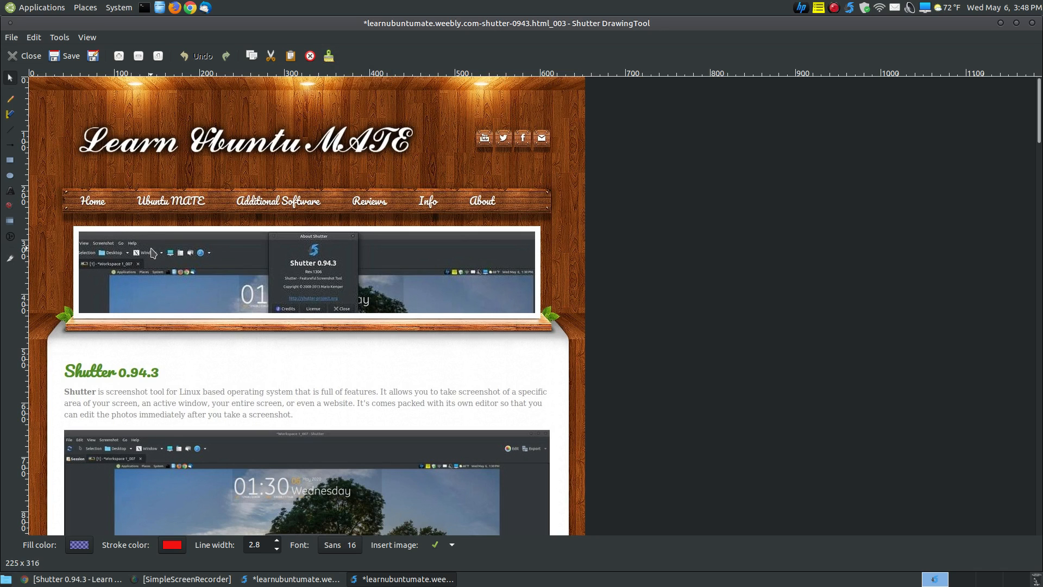
{"action": "left_click", "coordinate": [10, 190]}
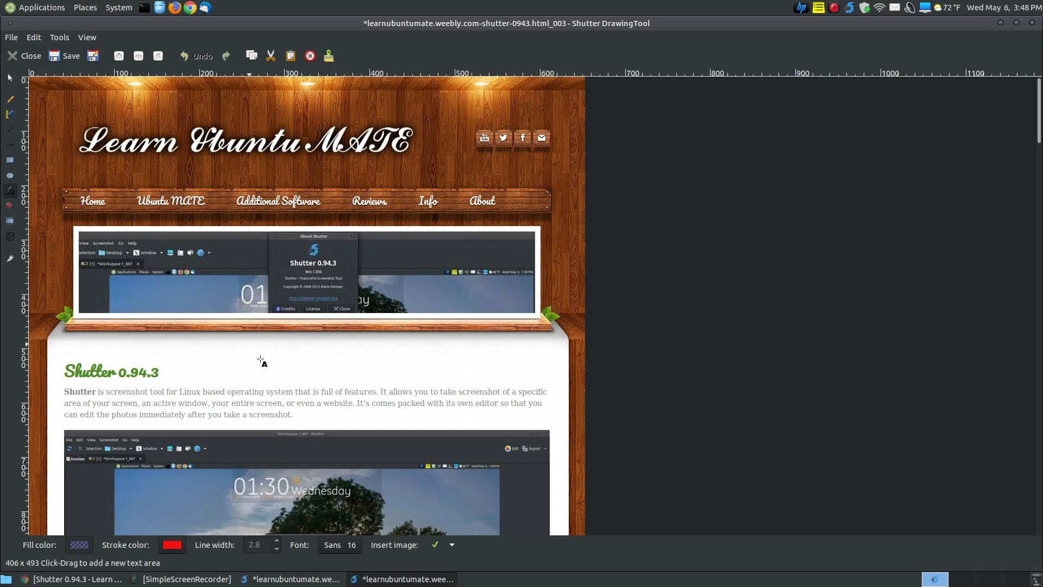
{"action": "left_click", "coordinate": [197, 348]}
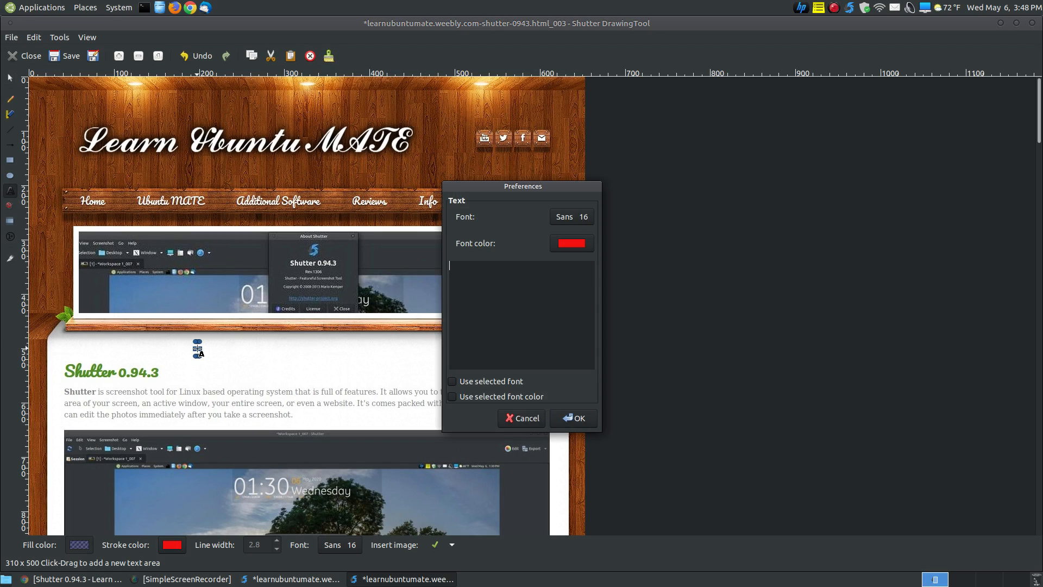
{"action": "type", "text": "Cool program"}
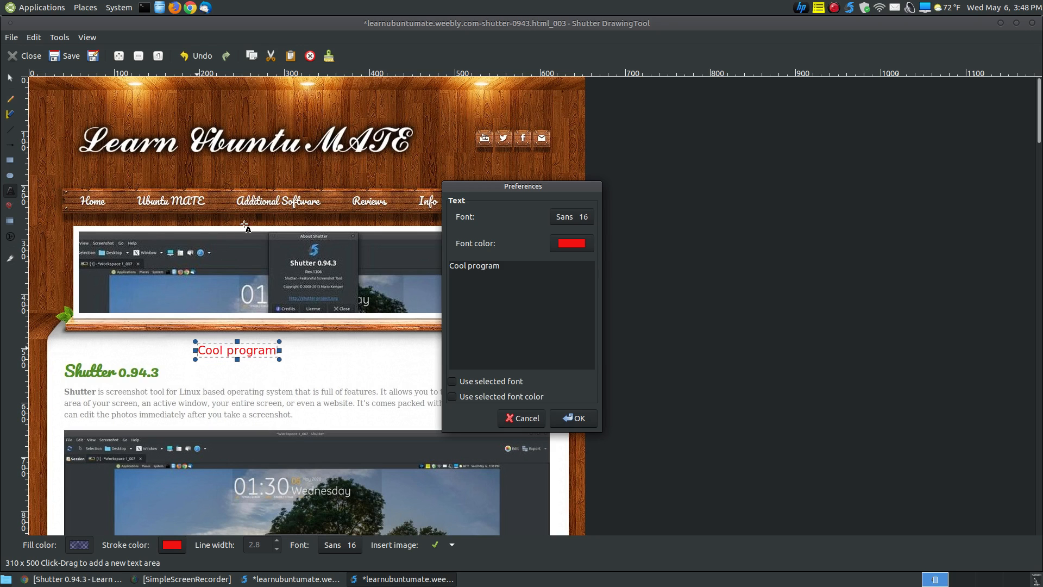
Format the "Cool program" text in Sans Bold at size 56
{"action": "left_click", "coordinate": [576, 216]}
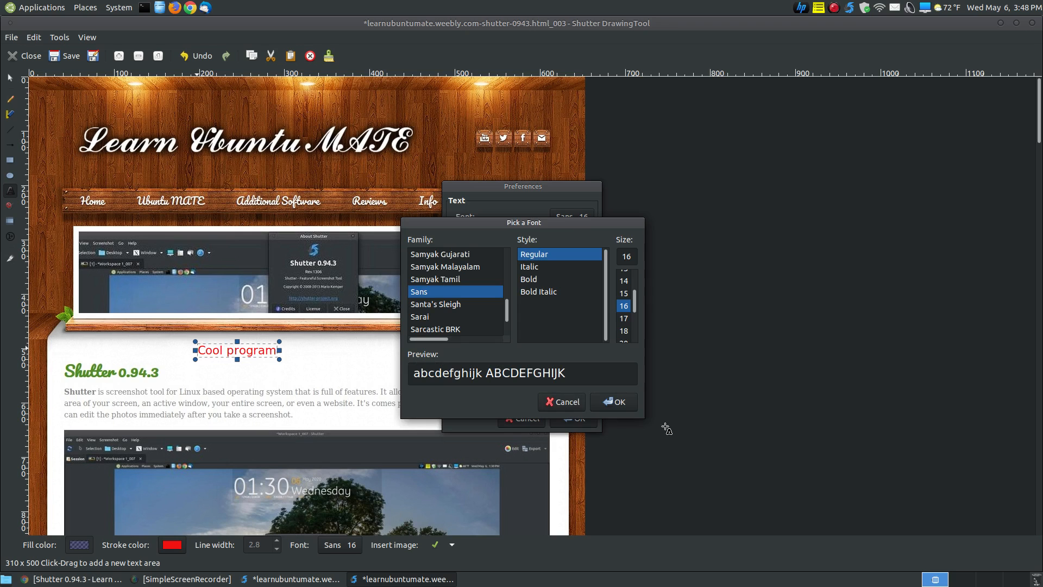
{"action": "left_click", "coordinate": [533, 284]}
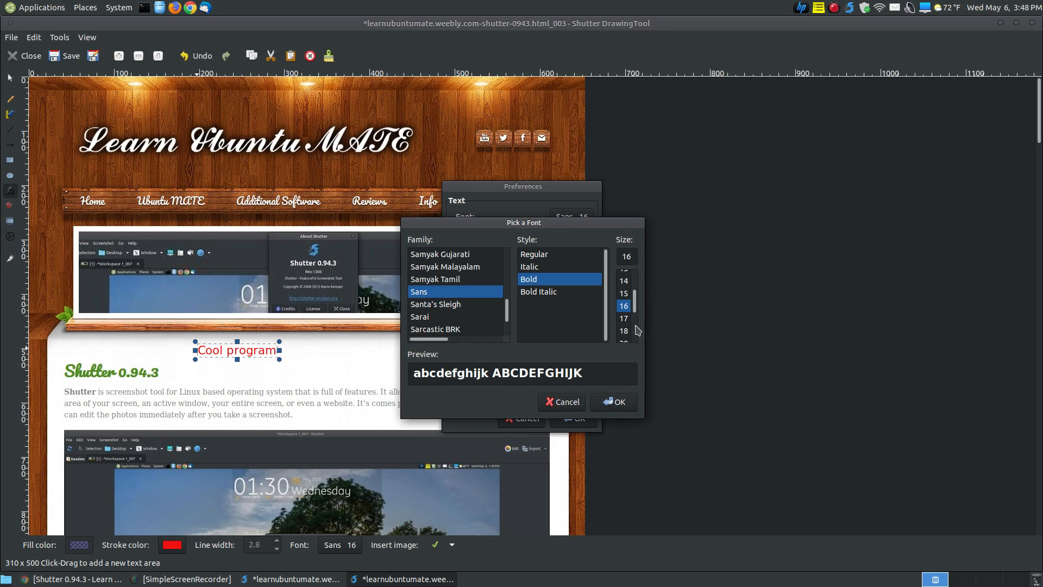
{"action": "scroll", "coordinate": [622, 296], "scroll_direction": "down", "scroll_amount": 4}
{"action": "left_click", "coordinate": [623, 311]}
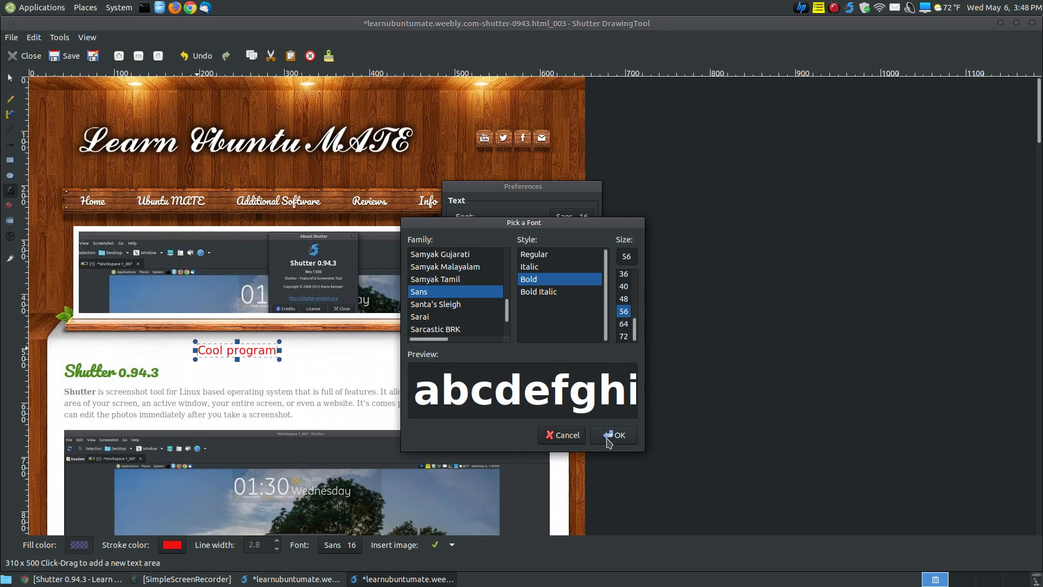
{"action": "left_click", "coordinate": [608, 435]}
{"action": "left_click", "coordinate": [584, 419]}
Delete the stray new text area and reposition "Cool program" between the page banner and the introductory paragraph
{"action": "left_click_drag", "start_coordinate": [400, 365], "coordinate": [332, 353]}
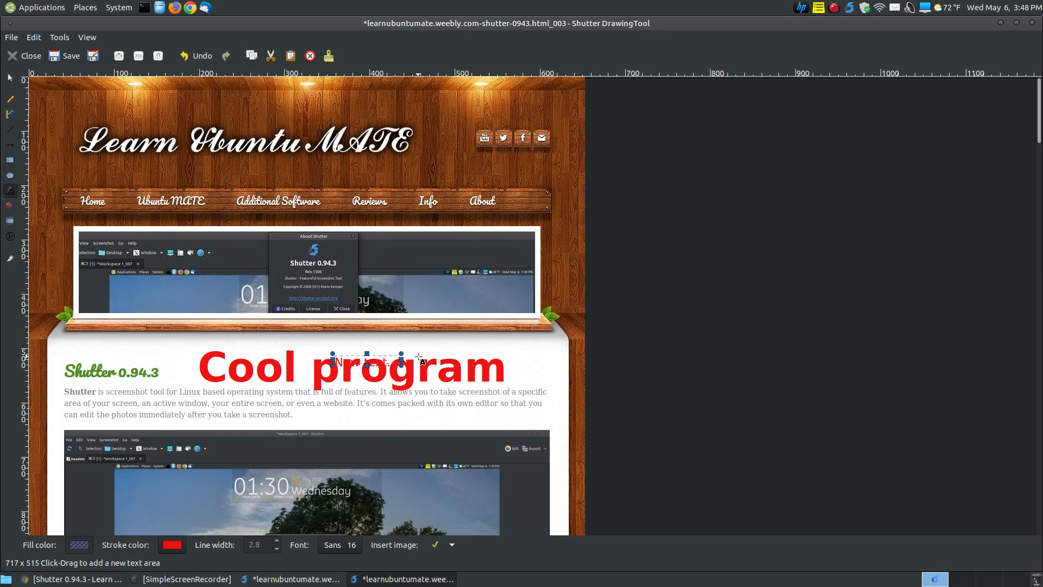
{"action": "key", "text": "Delete"}
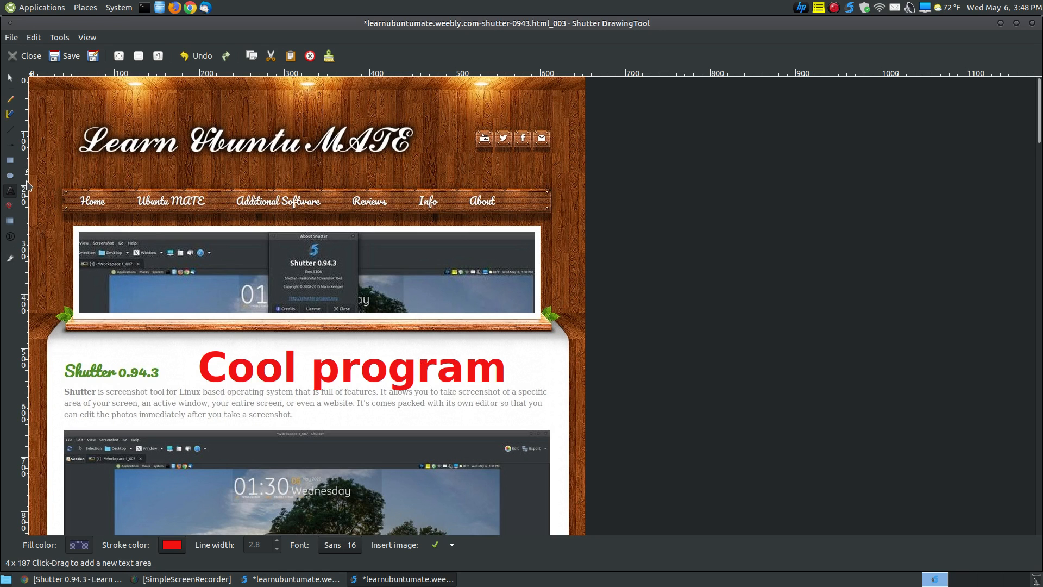
{"action": "left_click", "coordinate": [10, 78]}
{"action": "left_click", "coordinate": [270, 365]}
{"action": "left_click_drag", "start_coordinate": [270, 365], "coordinate": [213, 356]}
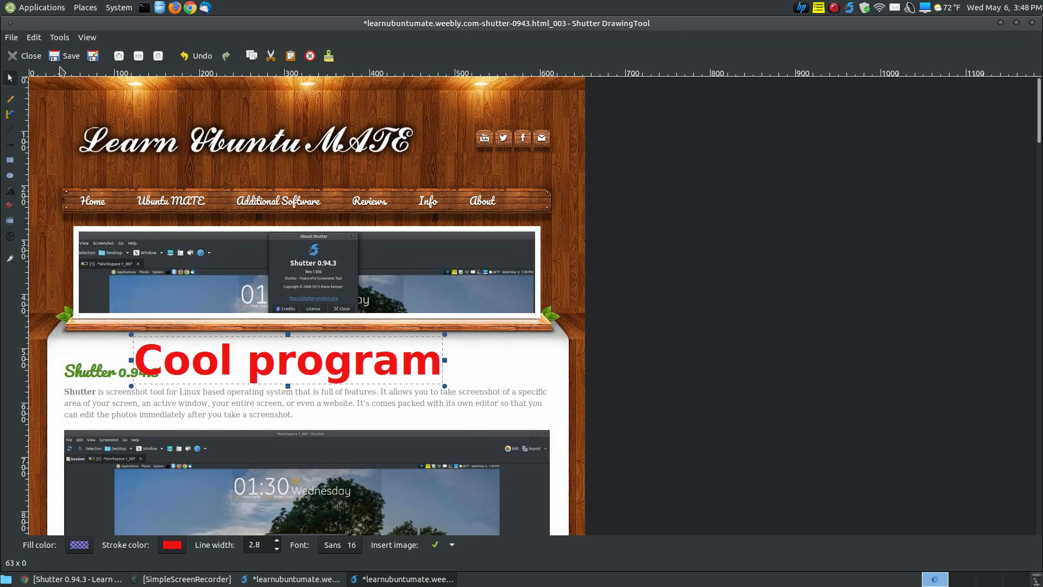
{"action": "mouse_move", "coordinate": [330, 368]}
{"action": "left_mouse_down"}
{"action": "mouse_move", "coordinate": [346, 345]}
{"action": "mouse_move", "coordinate": [343, 363]}
{"action": "left_mouse_up"}
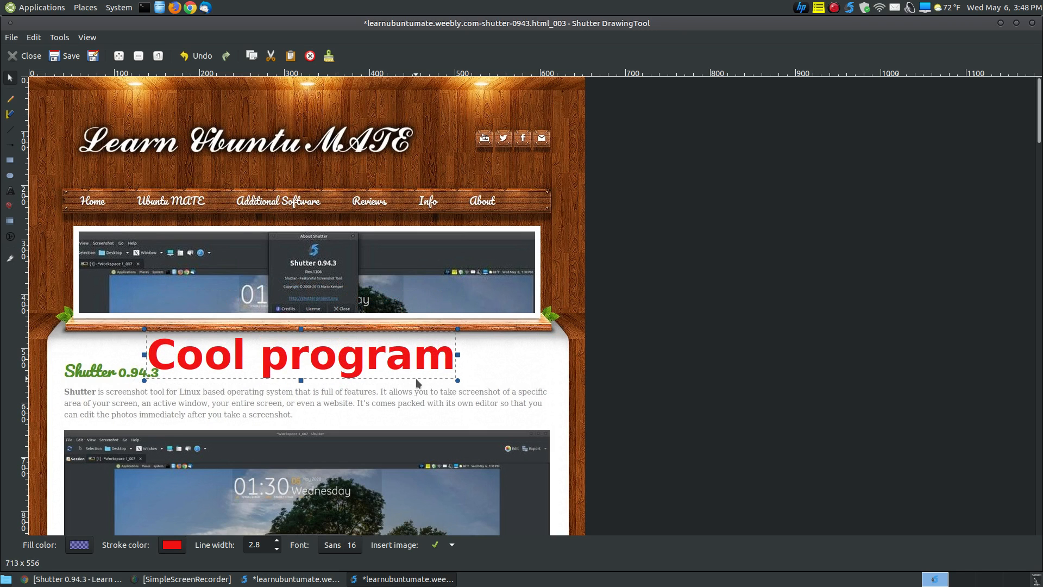
Draw a red arrow from the banner's lower right corner diagonally down to the introductory paragraph
{"action": "scroll", "coordinate": [277, 239], "scroll_direction": "down", "scroll_amount": 5}
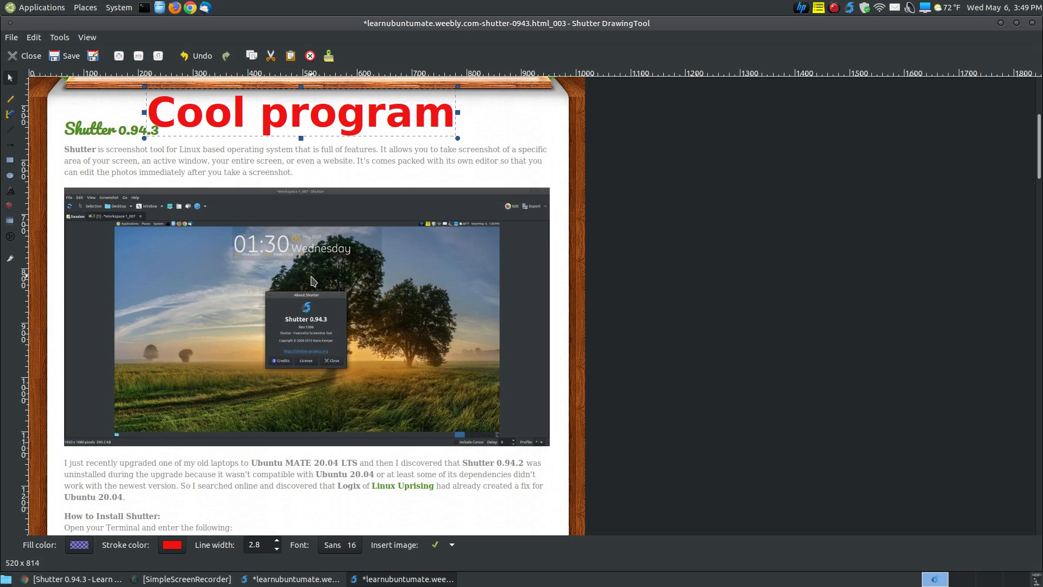
{"action": "scroll", "coordinate": [362, 307], "scroll_direction": "up", "scroll_amount": 3}
{"action": "scroll", "coordinate": [360, 303], "scroll_direction": "up", "scroll_amount": 1}
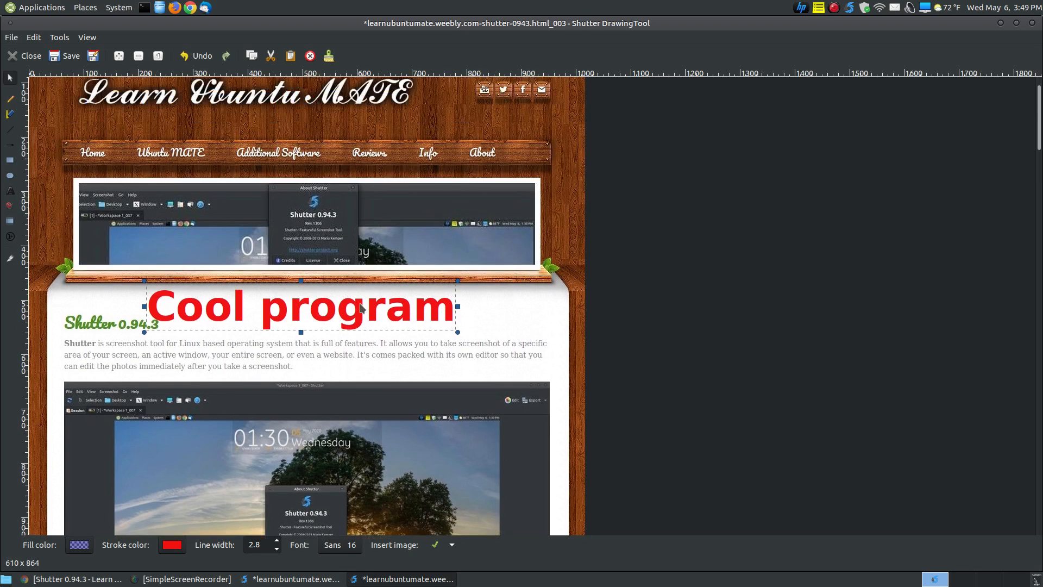
{"action": "left_click", "coordinate": [9, 146]}
{"action": "left_click_drag", "start_coordinate": [548, 232], "coordinate": [473, 374]}
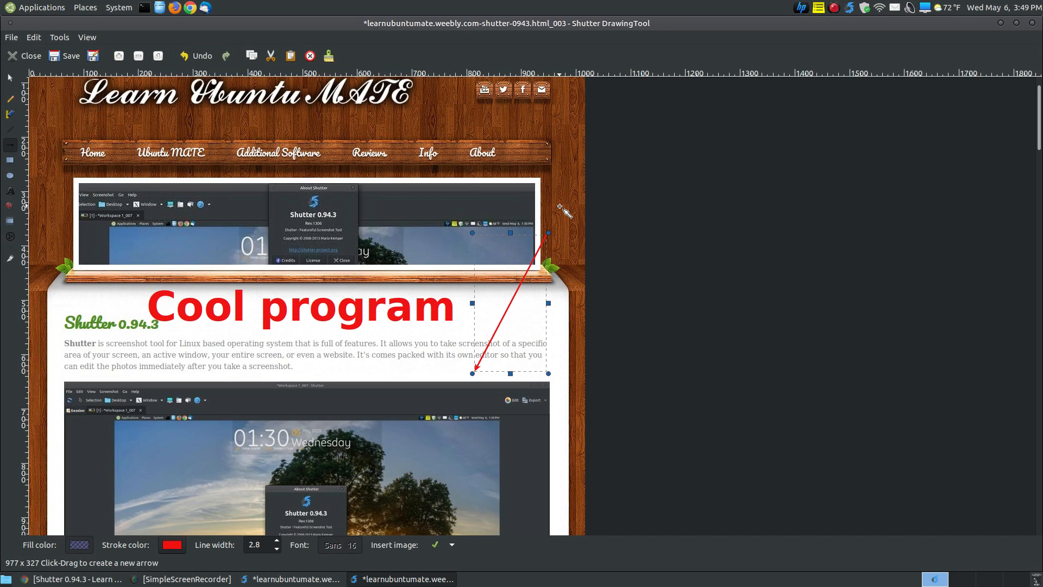
Close the image editor without saving the annotations, and close the captured page along with the Shutter window
{"action": "left_click", "coordinate": [24, 56]}
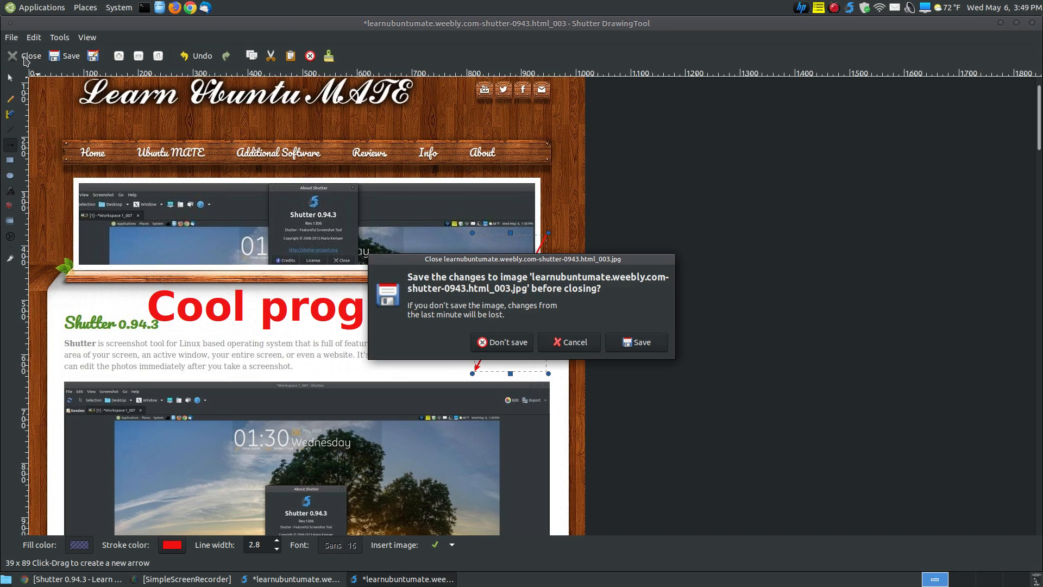
{"action": "left_click", "coordinate": [525, 342]}
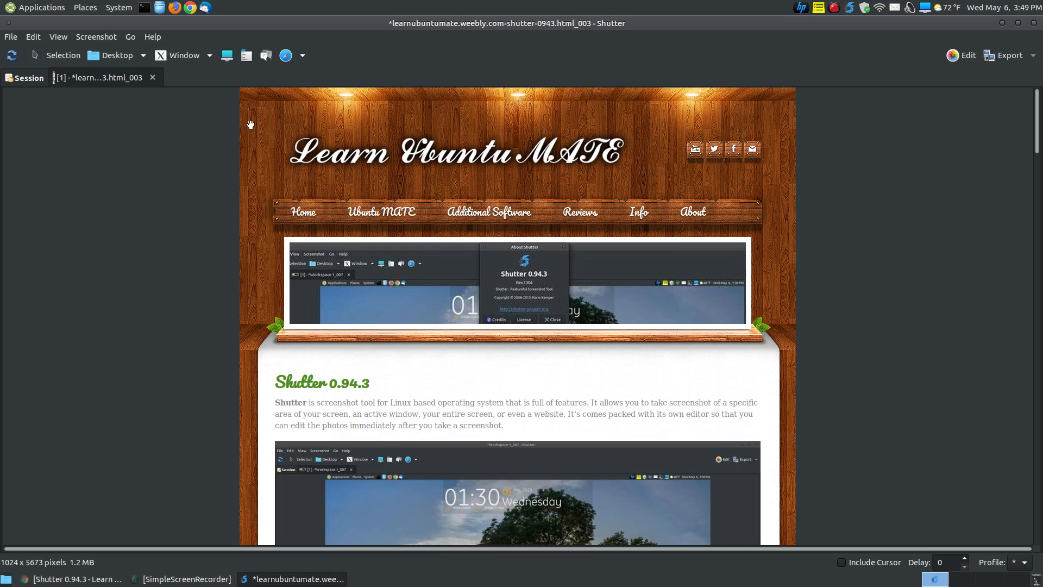
{"action": "left_click", "coordinate": [152, 77]}
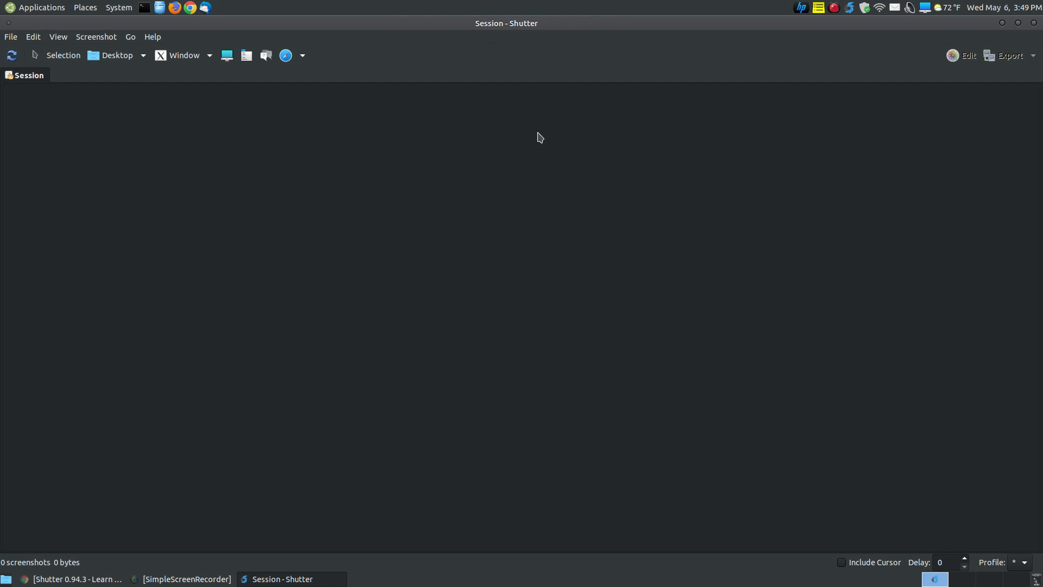
{"action": "left_click", "coordinate": [1034, 23]}
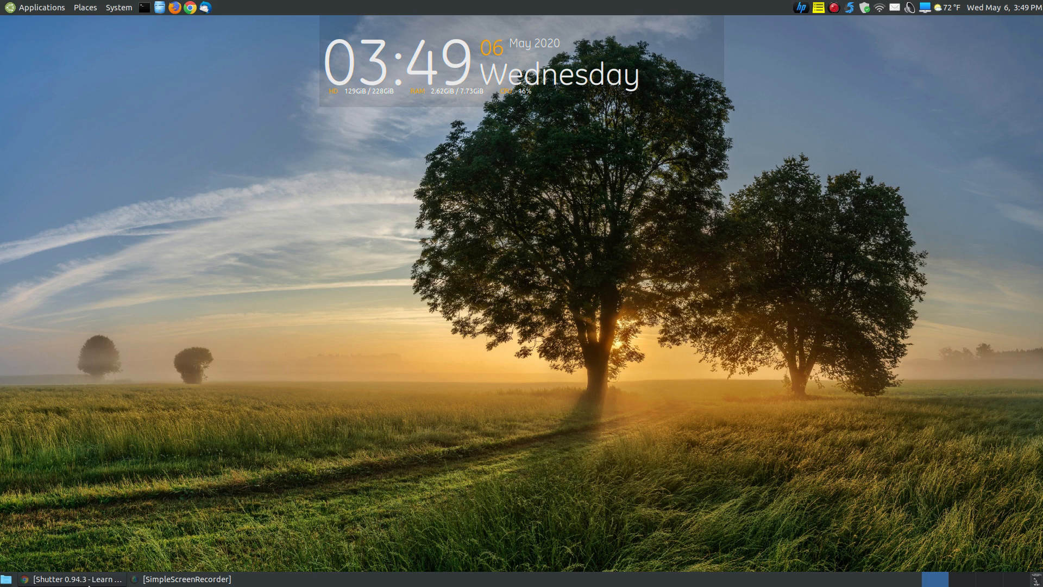
Return to the Shutter guide in the browser and review its installation commands and introduction, along with the system tray menus
{"action": "left_click", "coordinate": [74, 578]}
{"action": "scroll", "coordinate": [704, 347], "scroll_direction": "up", "scroll_amount": 6}
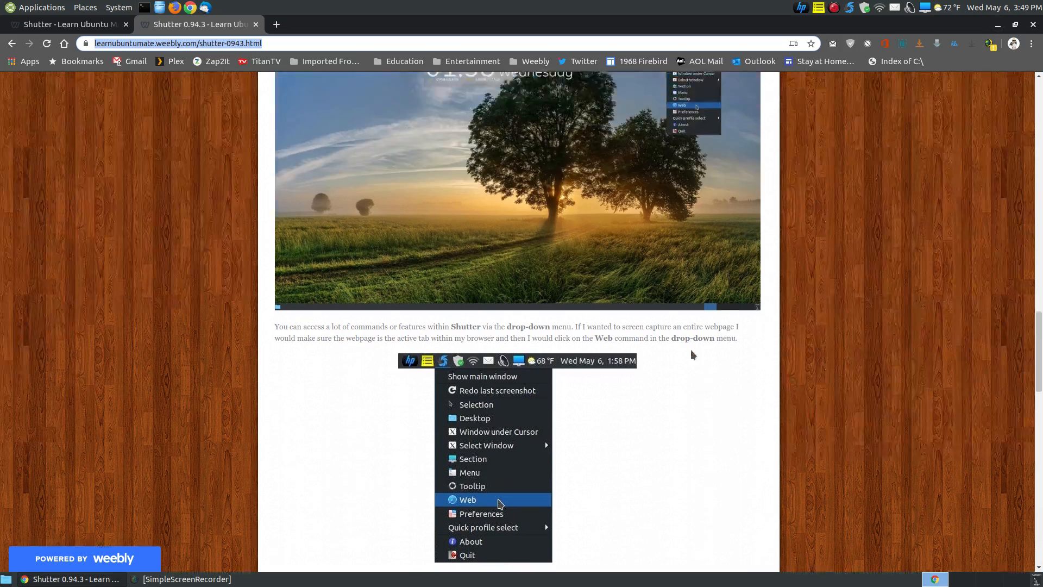
{"action": "scroll", "coordinate": [652, 345], "scroll_direction": "up", "scroll_amount": 13}
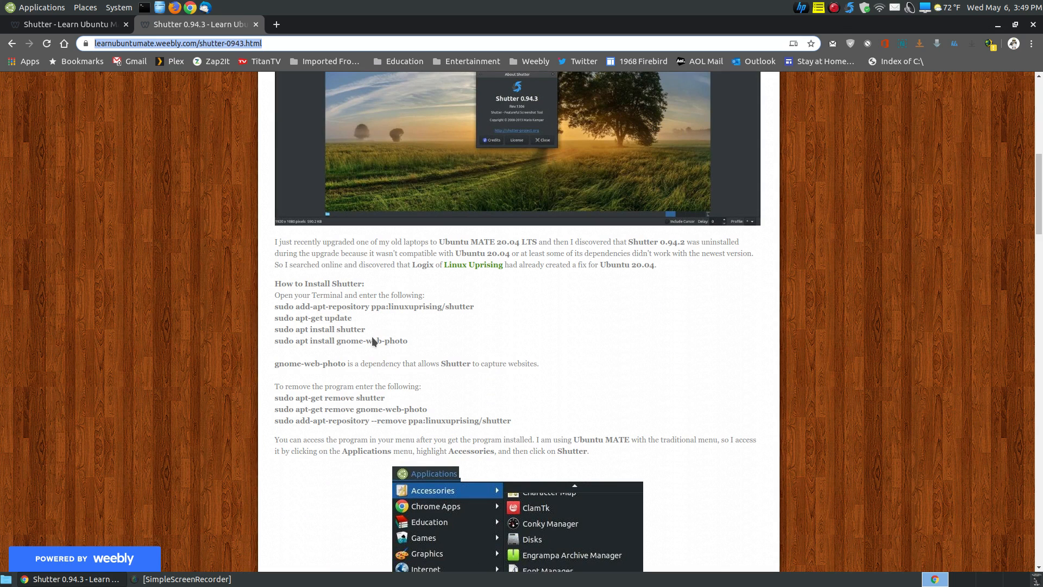
{"action": "scroll", "coordinate": [856, 373], "scroll_direction": "up", "scroll_amount": 4}
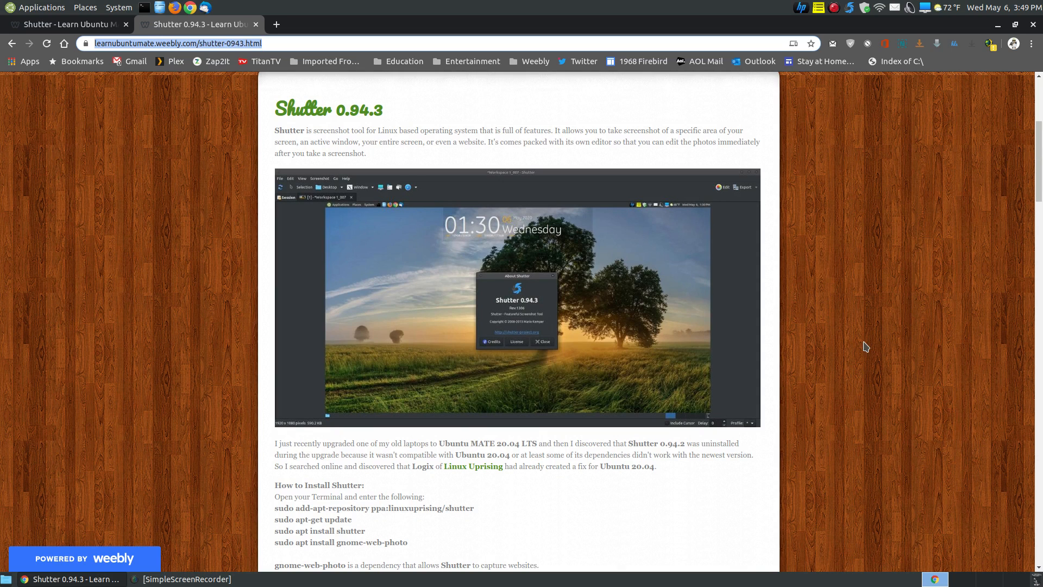
{"action": "left_click", "coordinate": [851, 8]}
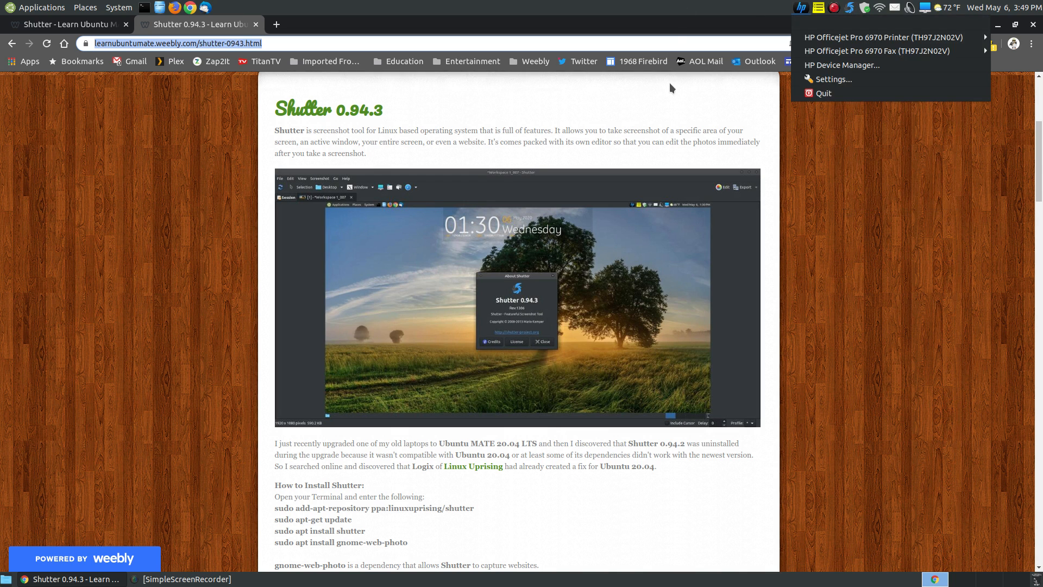
Open the Shutter Download Project Files link at the end of the guide to review the releases, and return to the guide's beginning
{"action": "left_click", "coordinate": [870, 327]}
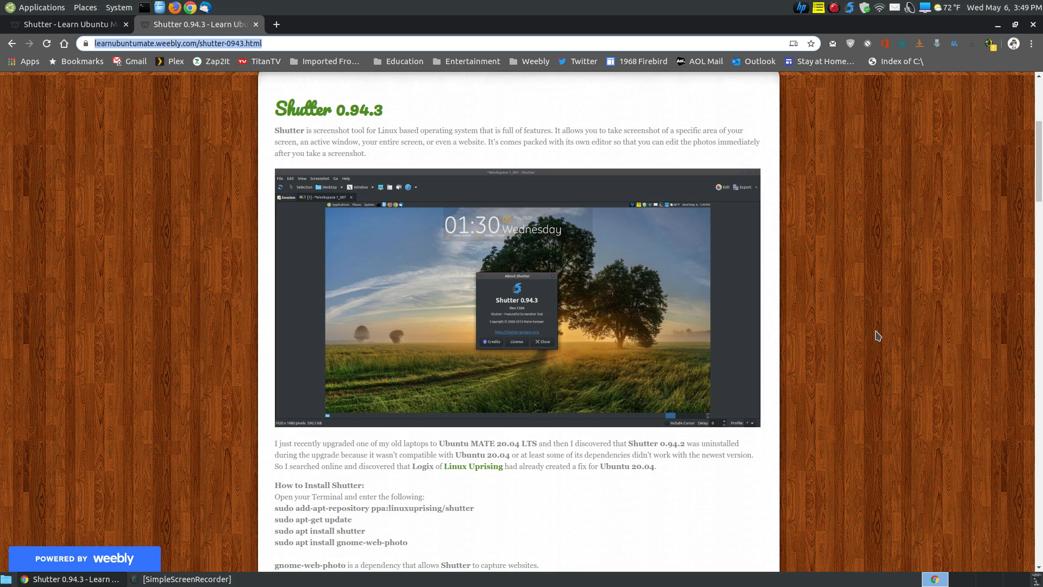
{"action": "scroll", "coordinate": [879, 336], "scroll_direction": "up", "scroll_amount": 5}
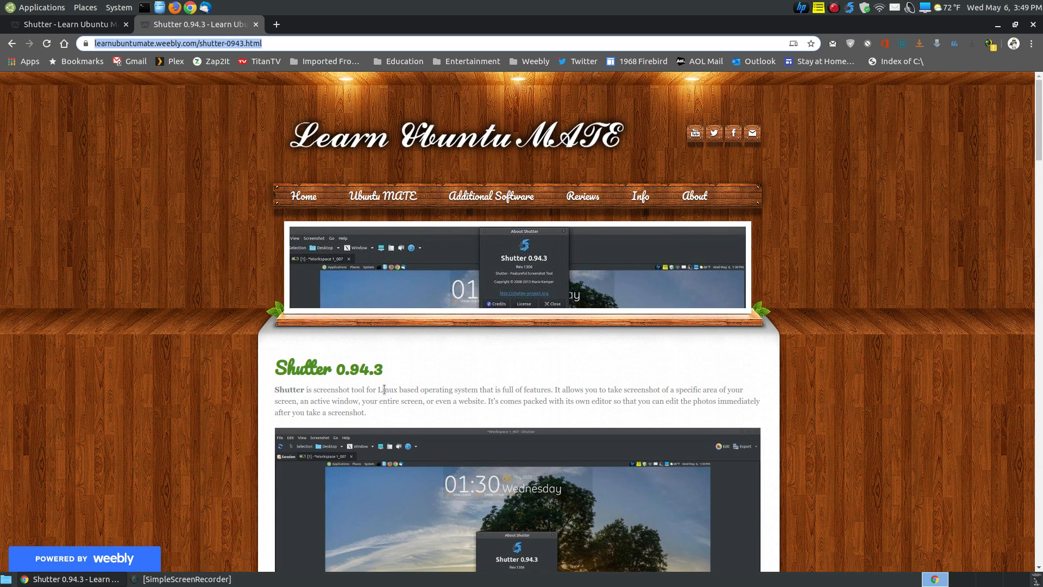
{"action": "left_click_drag", "start_coordinate": [1039, 120], "coordinate": [1038, 528]}
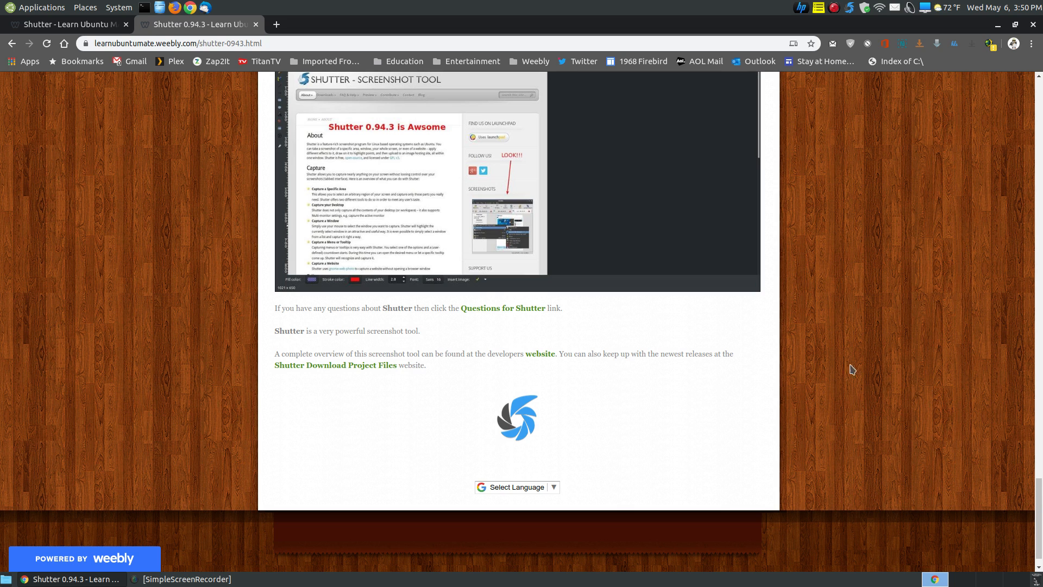
{"action": "left_click", "coordinate": [368, 365]}
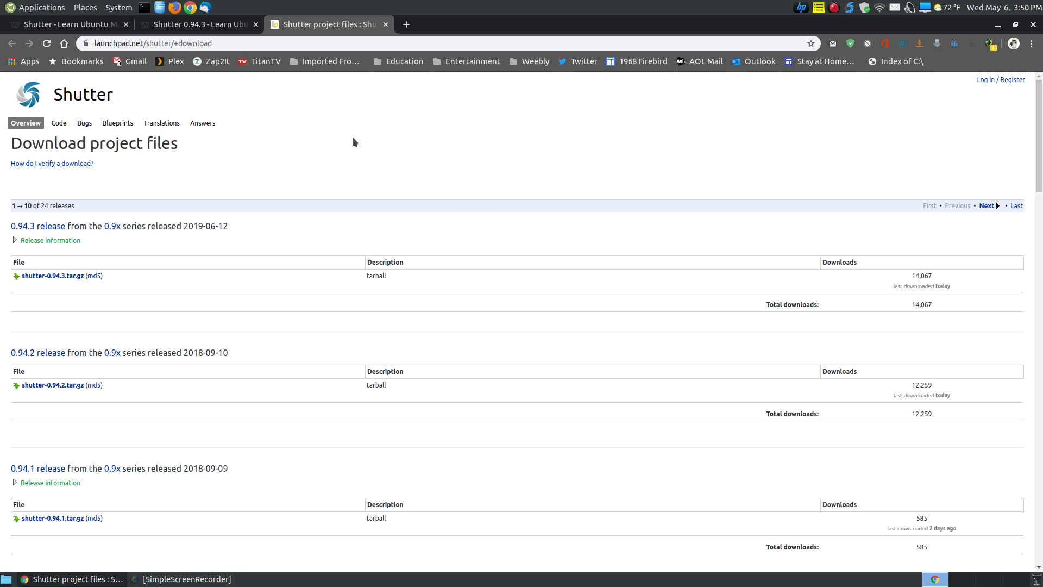
{"action": "left_click", "coordinate": [385, 25]}
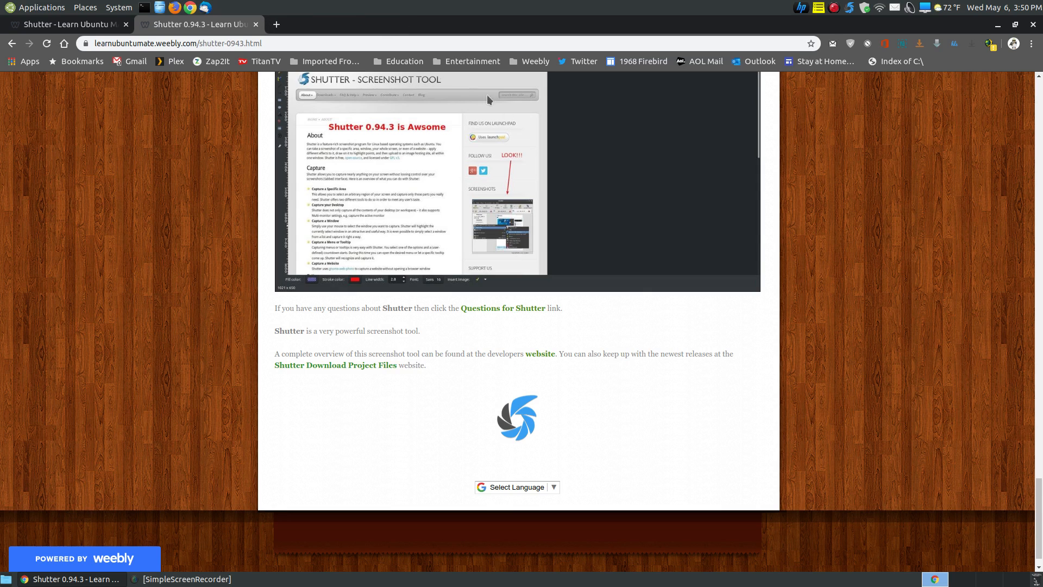
{"action": "left_click_drag", "start_coordinate": [1038, 522], "coordinate": [1028, 84]}
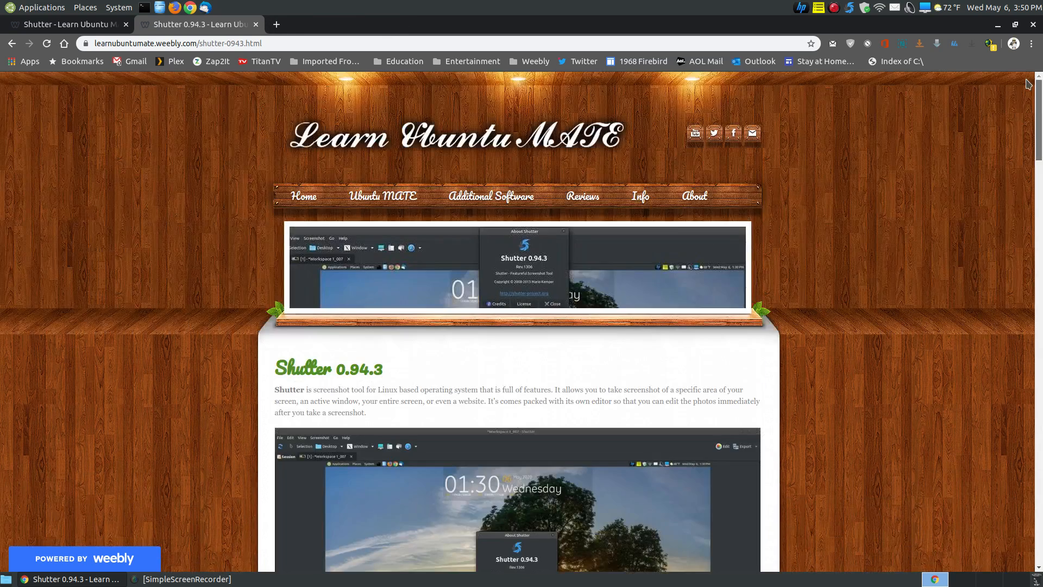